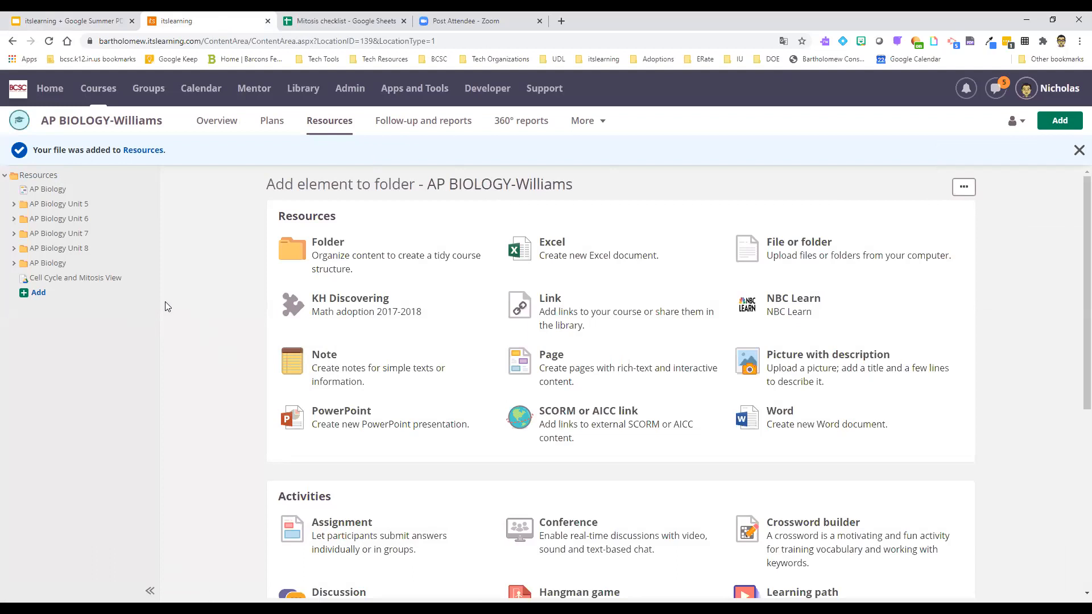
Dismiss the file-added notice and view the activity types that can be added to the Meiosis-Chapter 13 plan.
click(1079, 150)
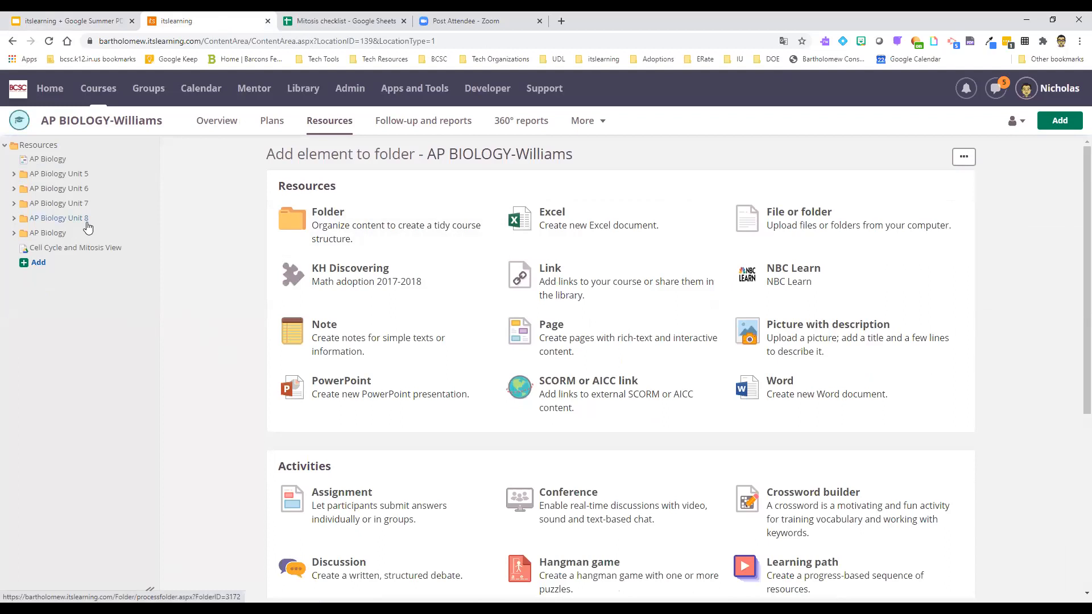
click(271, 130)
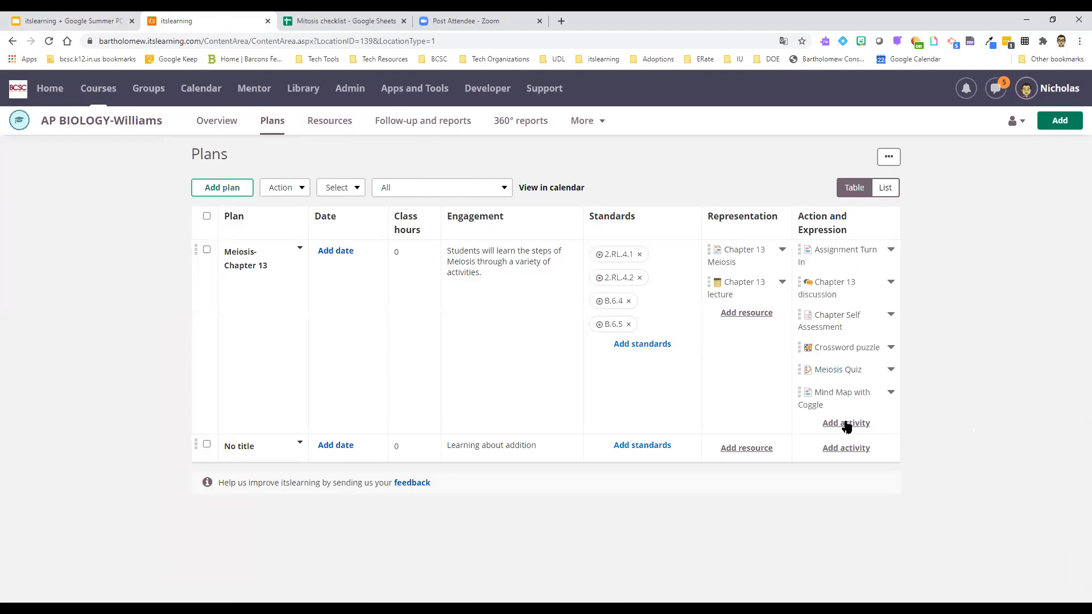
click(846, 425)
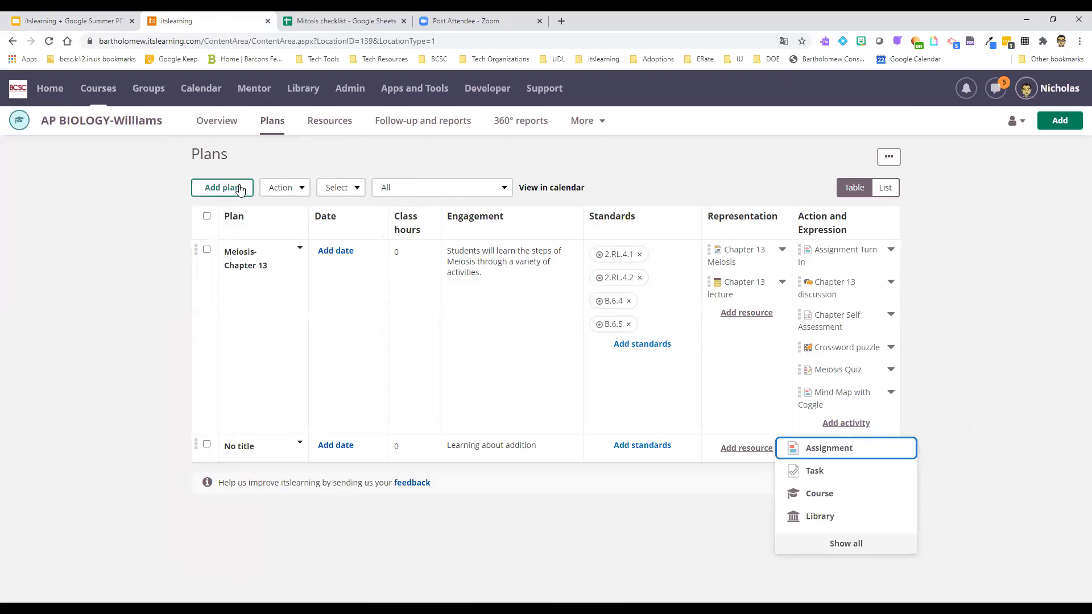
Return to the course's Resources and start a new assignment there.
click(326, 130)
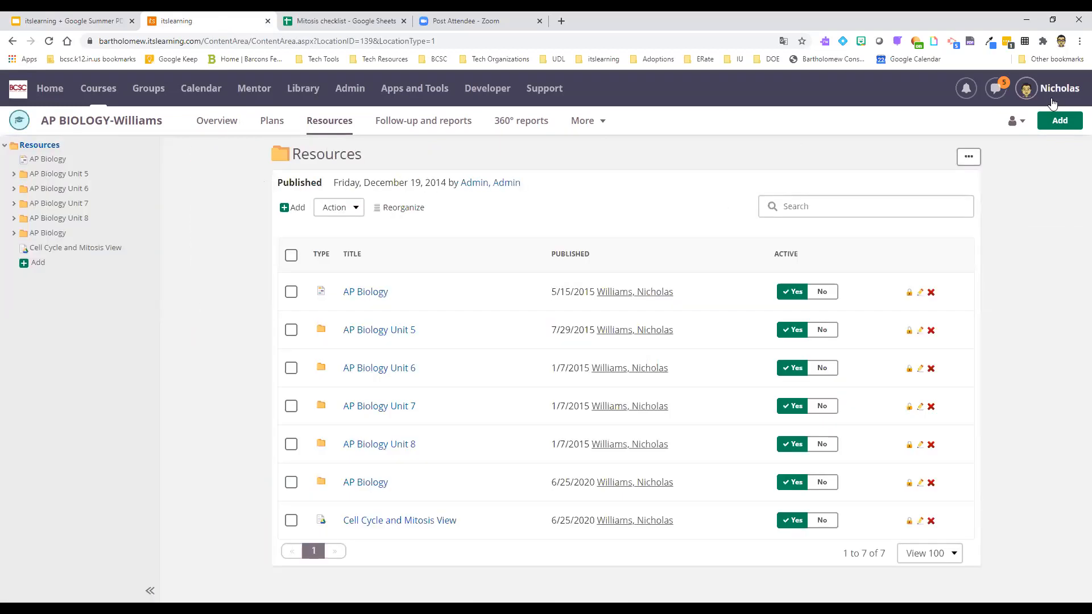
click(1055, 123)
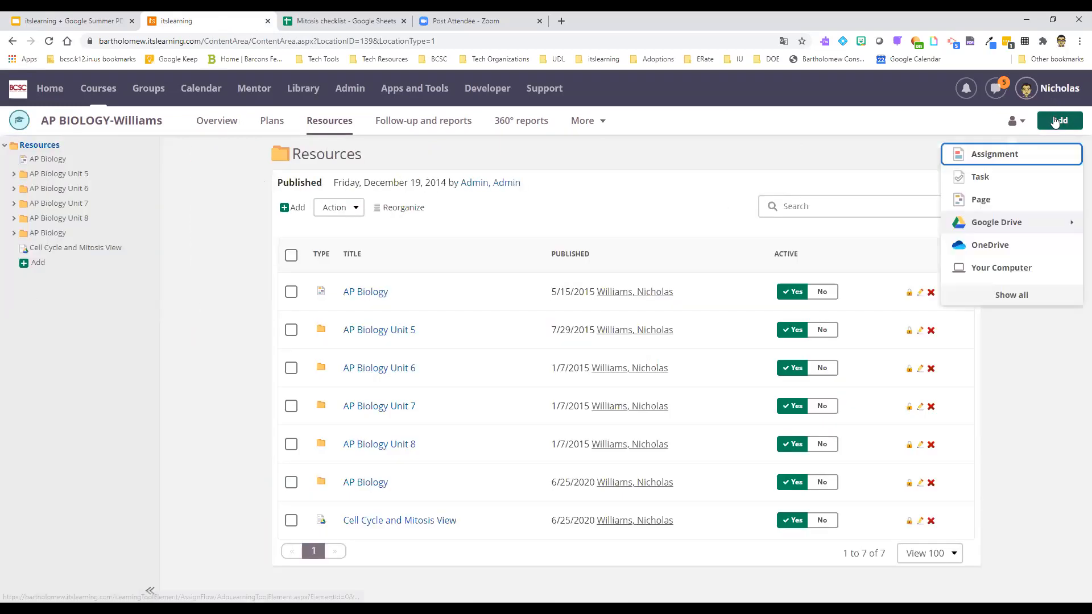
click(1003, 155)
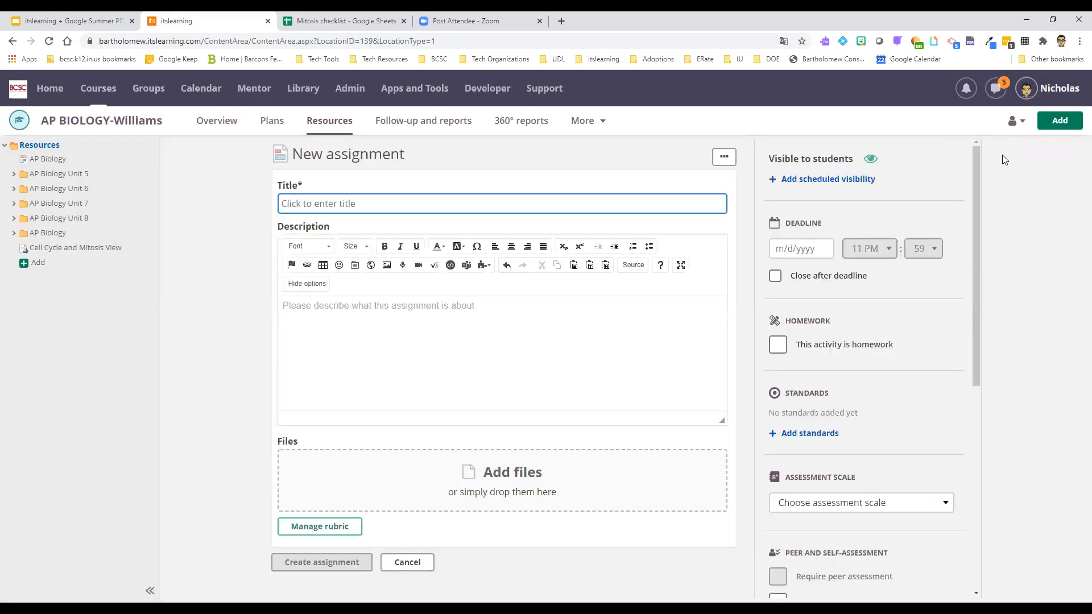
Collapse the description editor's extra formatting options and expand them again.
click(482, 310)
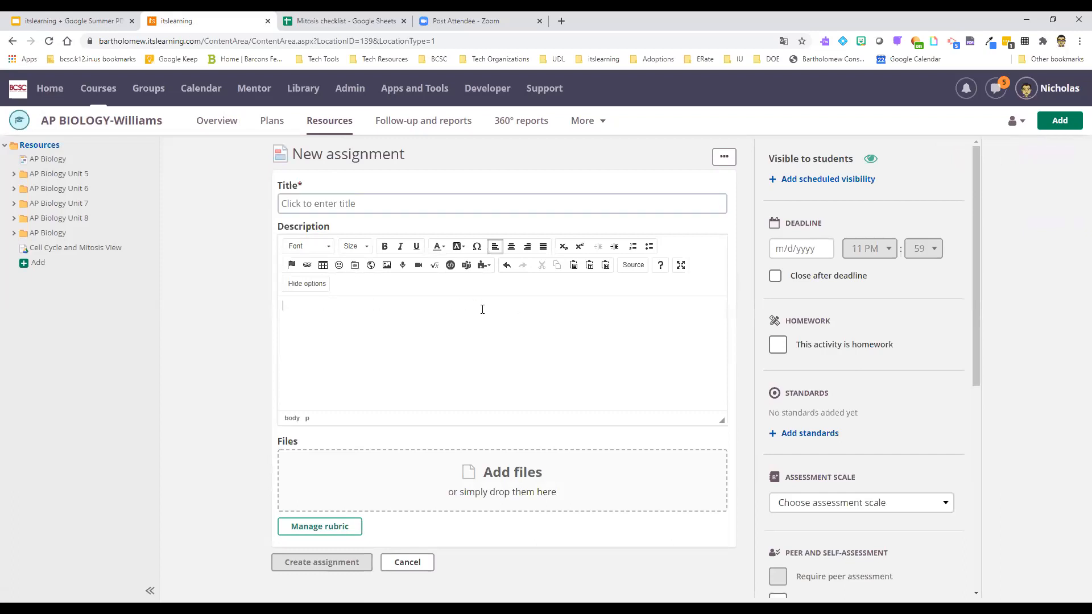
click(310, 286)
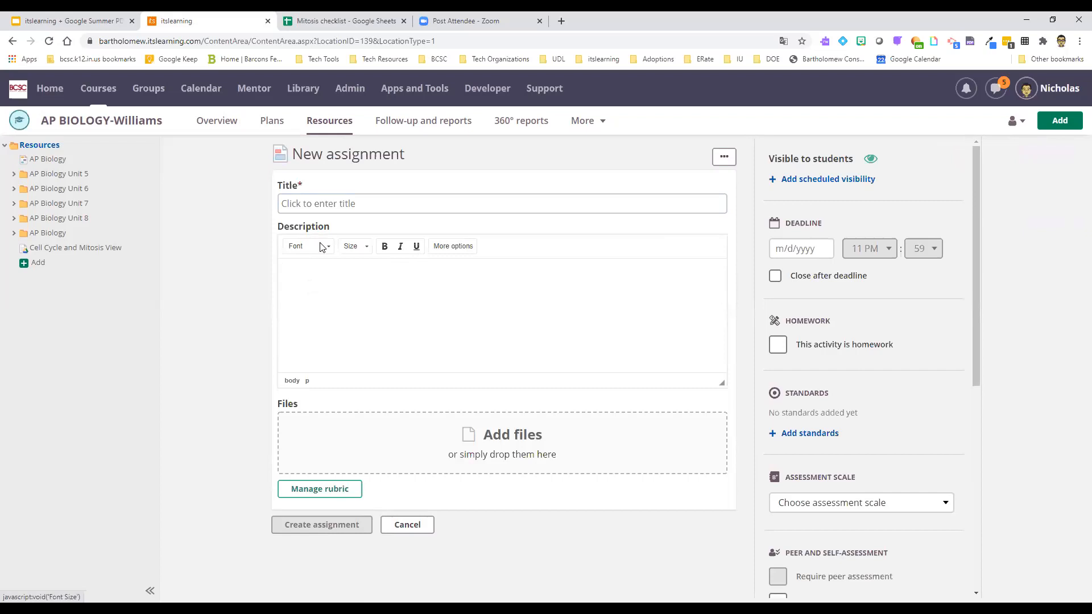
click(462, 250)
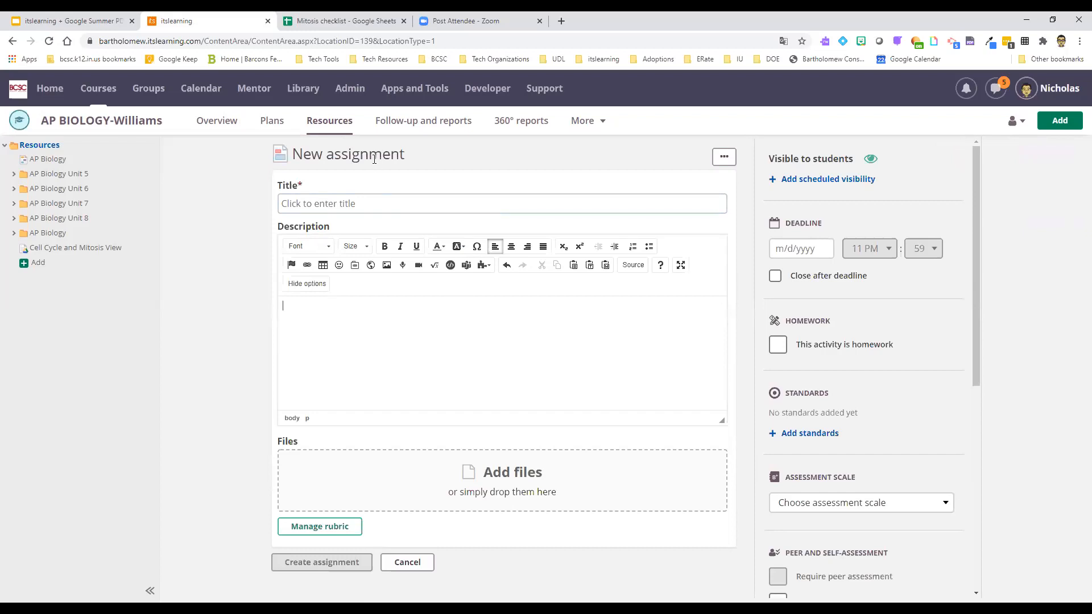
Title the new assignment "Mitosis Resources" and place the cursor in its description.
click(343, 210)
text(Mit)
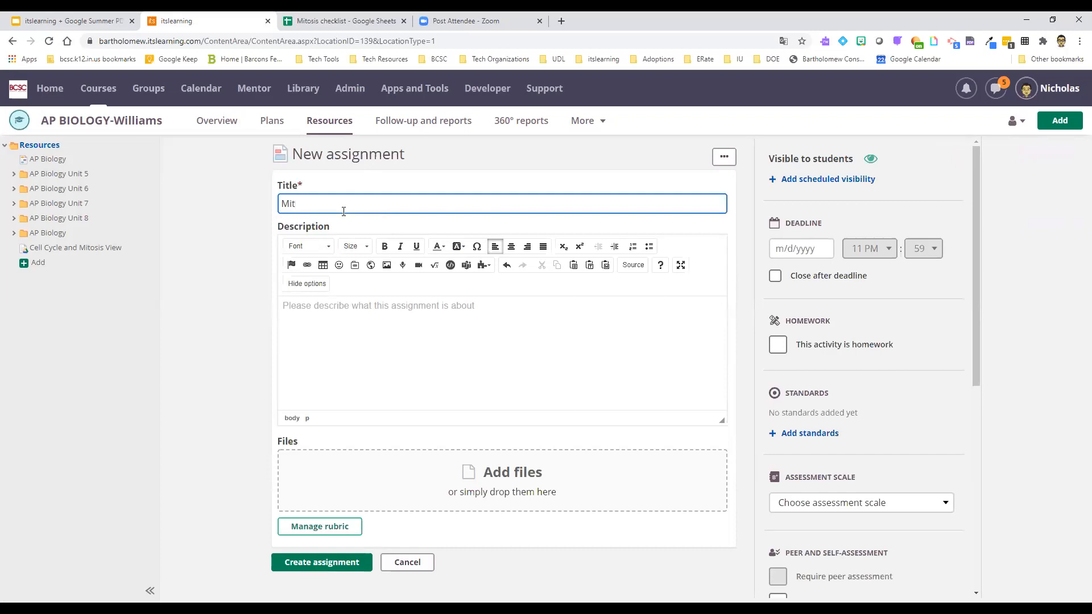
text(osis Cehc)
key(BackSpace)
key(BackSpace)
key(BackSpace)
text(Resources)
click(340, 313)
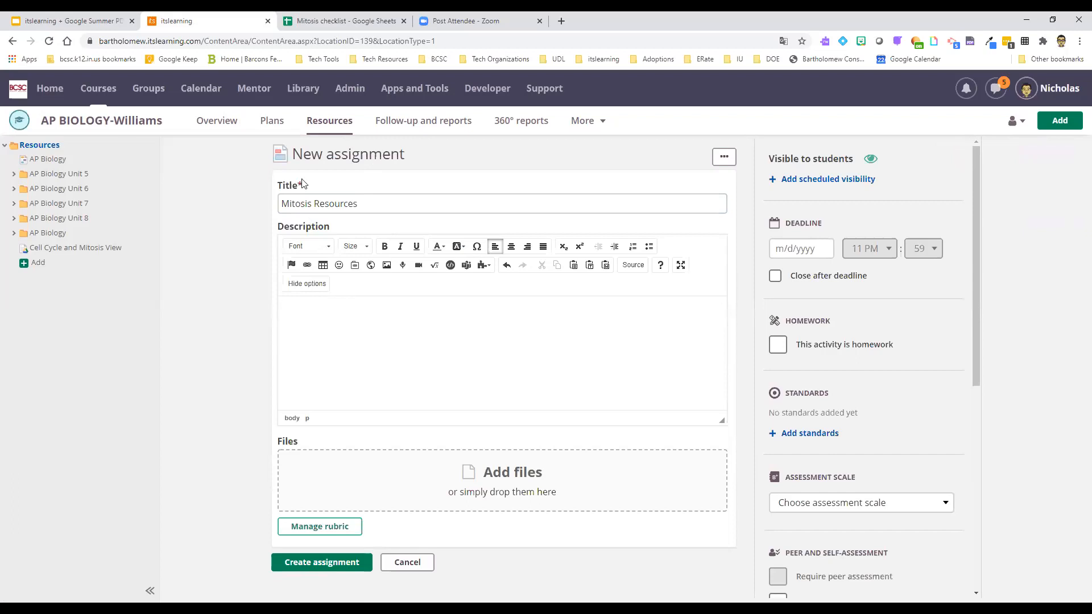
Switch to the Google Slides deck to review the "Name Assignment & Include Any Instructions" slide, and return to the assignment in itslearning.
click(55, 16)
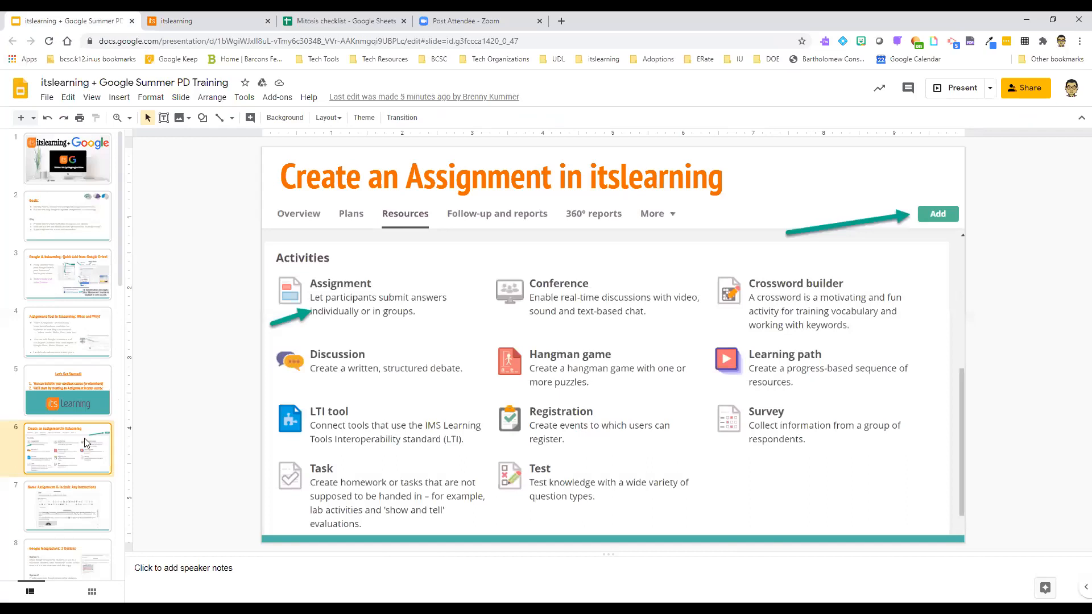
key(Down)
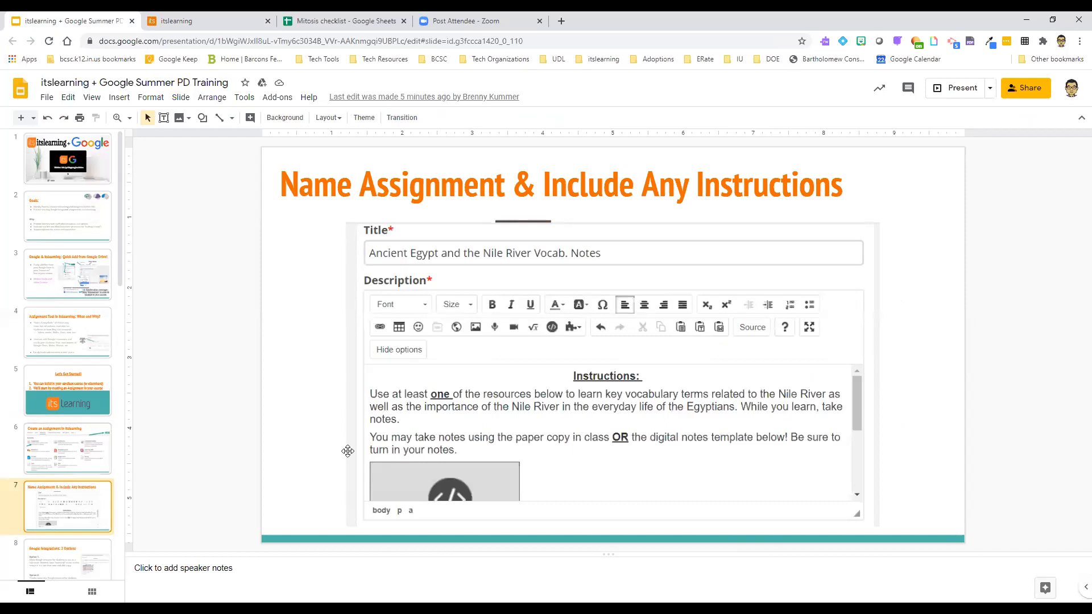
click(222, 17)
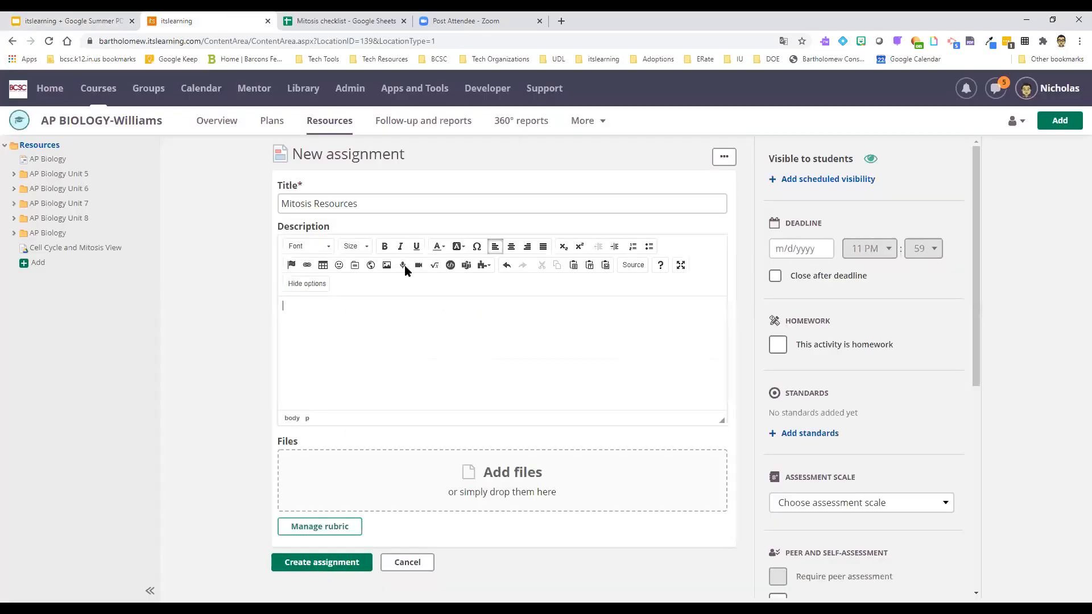
Write the description "Hello!" and, in a separate paragraph, "Please review the attached document and let me know if you have any questions.".
text(Hello! )
text(Please review )
text(the attached do)
text(cum)
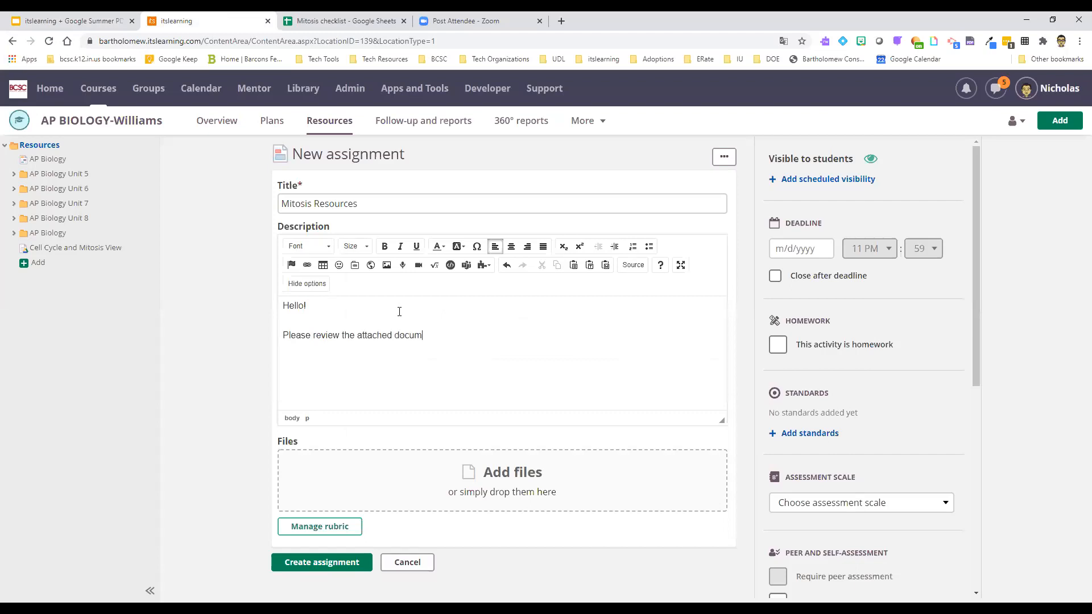
text(ent and let me know if you have any questions.)
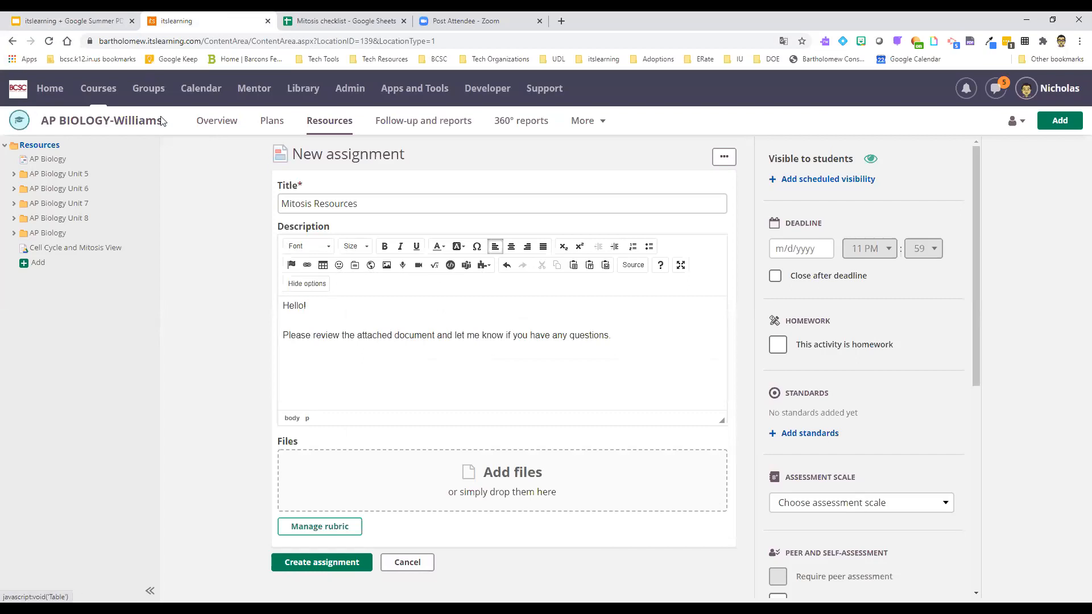
Switch to the Google Slides deck to read the "Google Integrations: 2 Options" slide, and return to the assignment in itslearning.
click(65, 21)
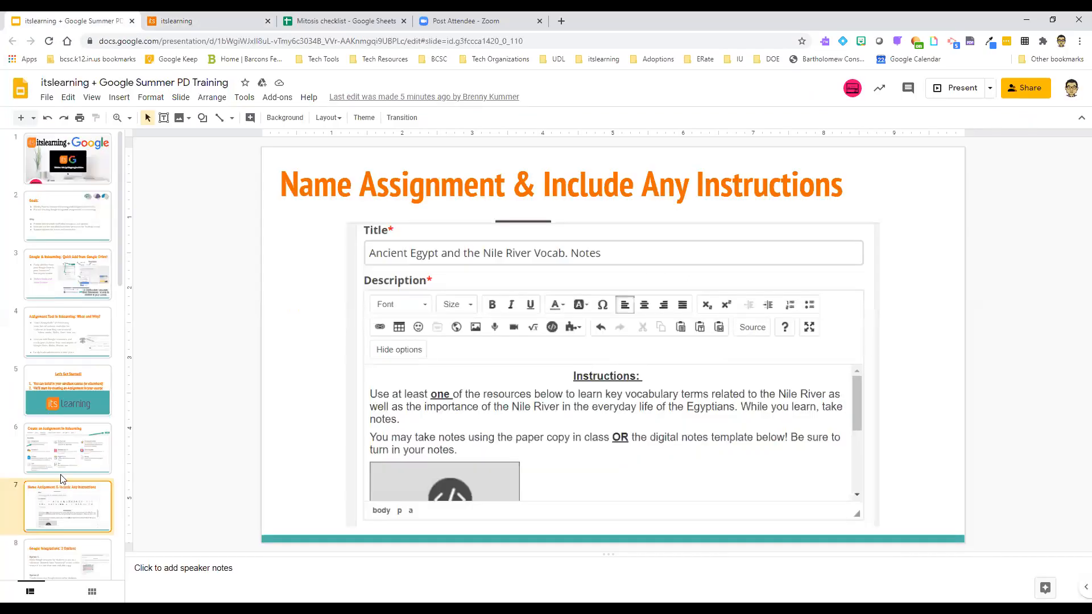
click(71, 557)
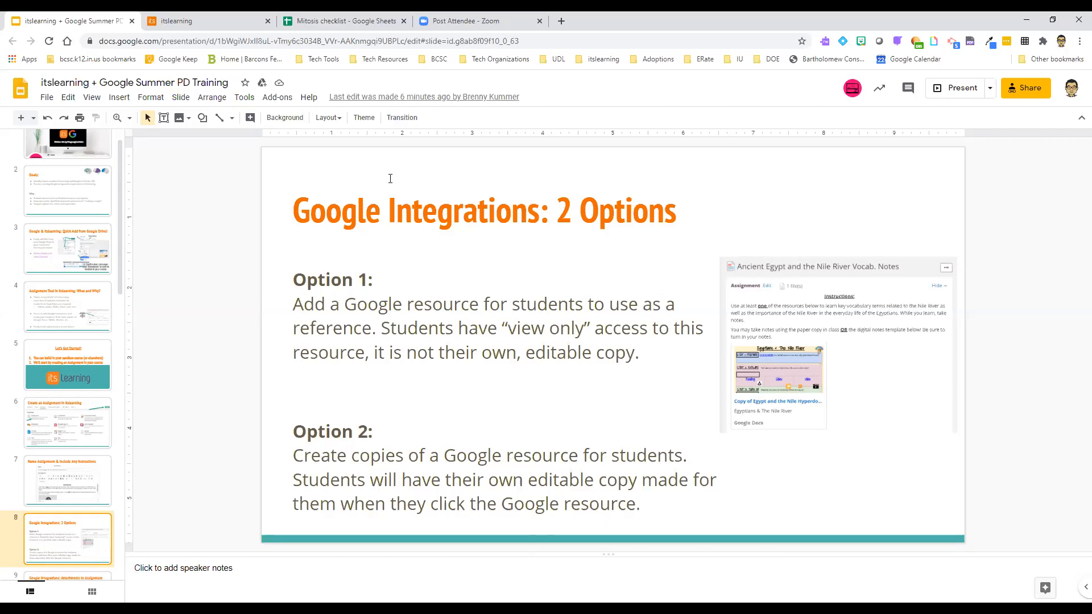
click(225, 16)
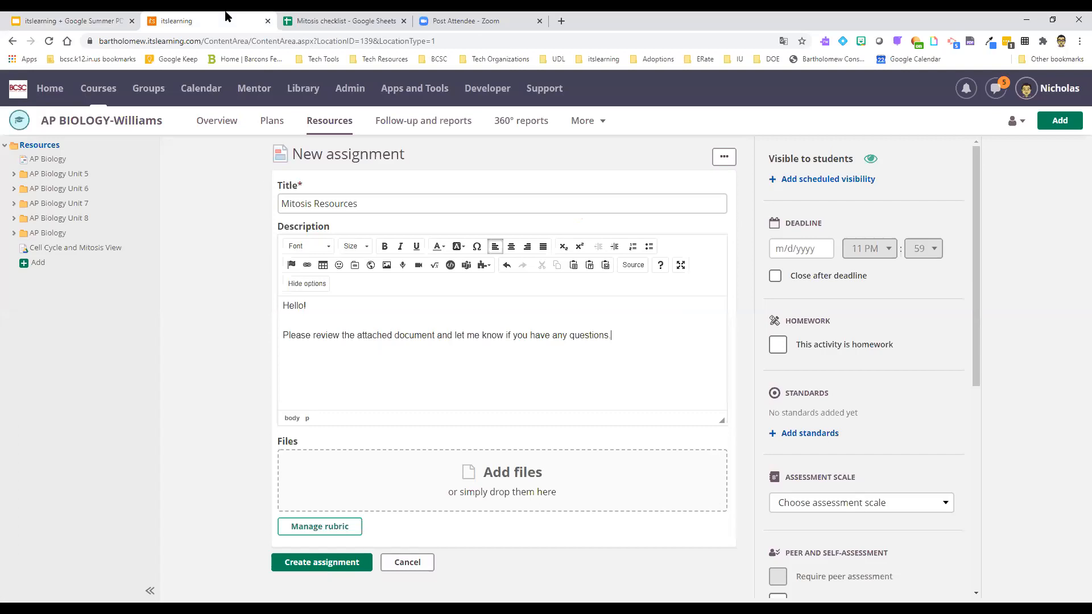
Attach the "Cell Cycle and Mitosis View" document from Google Drive to the assignment.
click(510, 481)
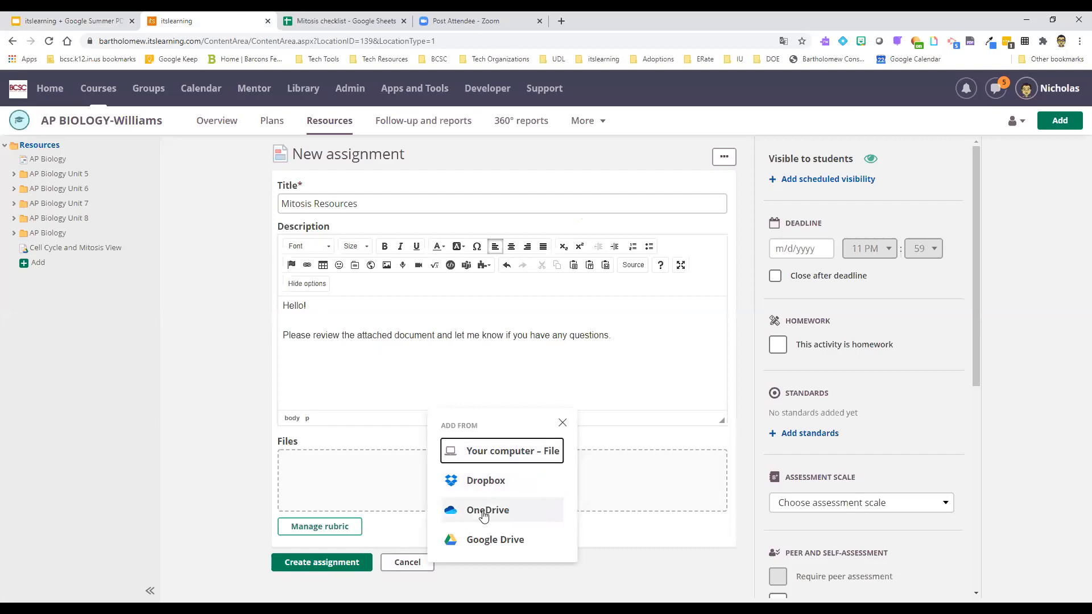
click(486, 546)
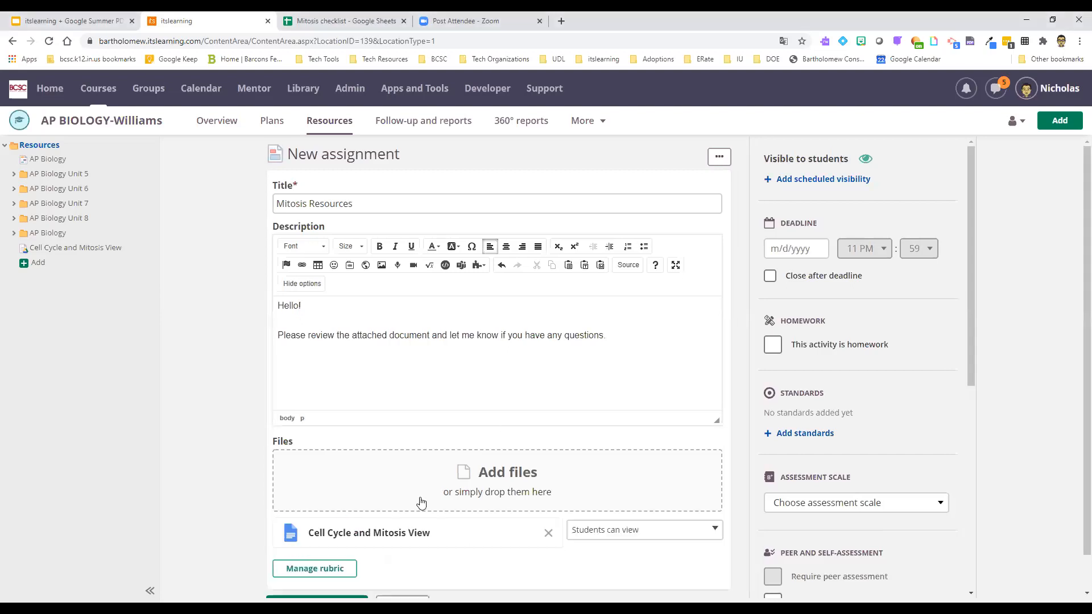
scroll(428, 444, down, 1)
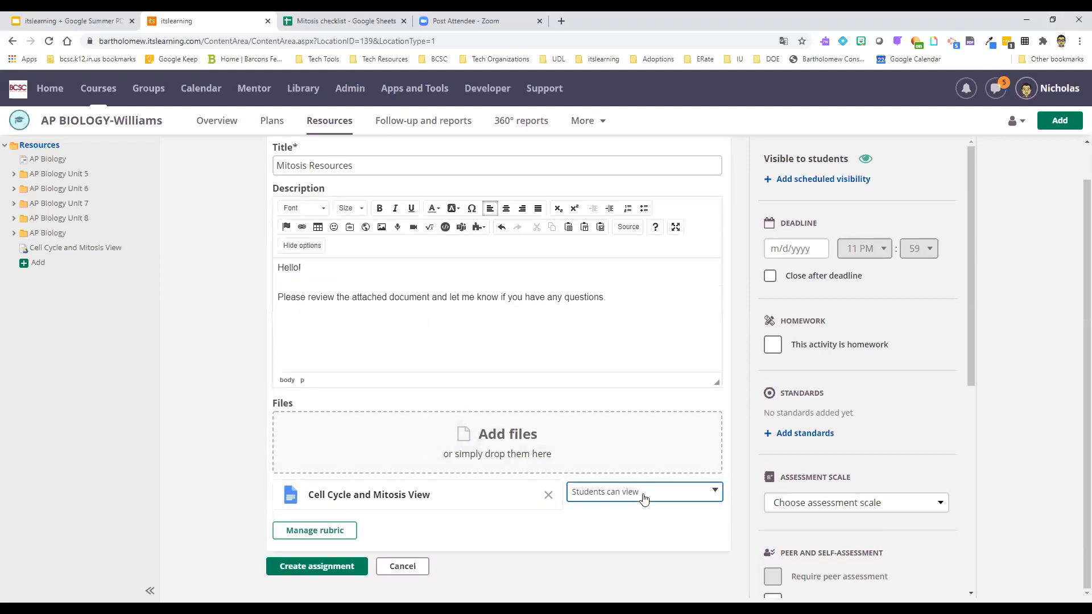
Review the attached document's access options and select "Students can view".
click(644, 498)
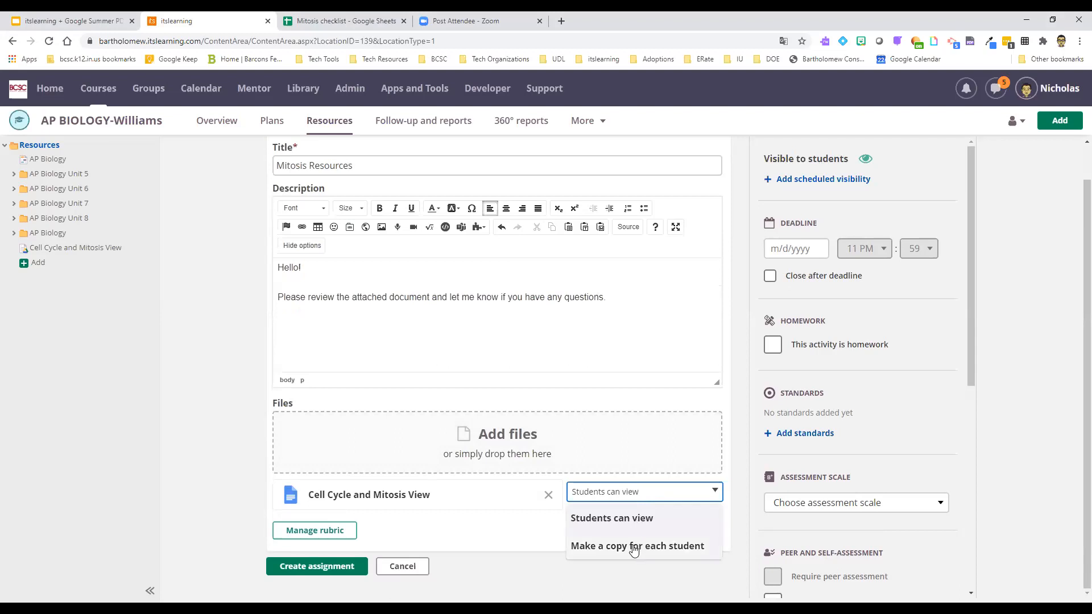
click(638, 519)
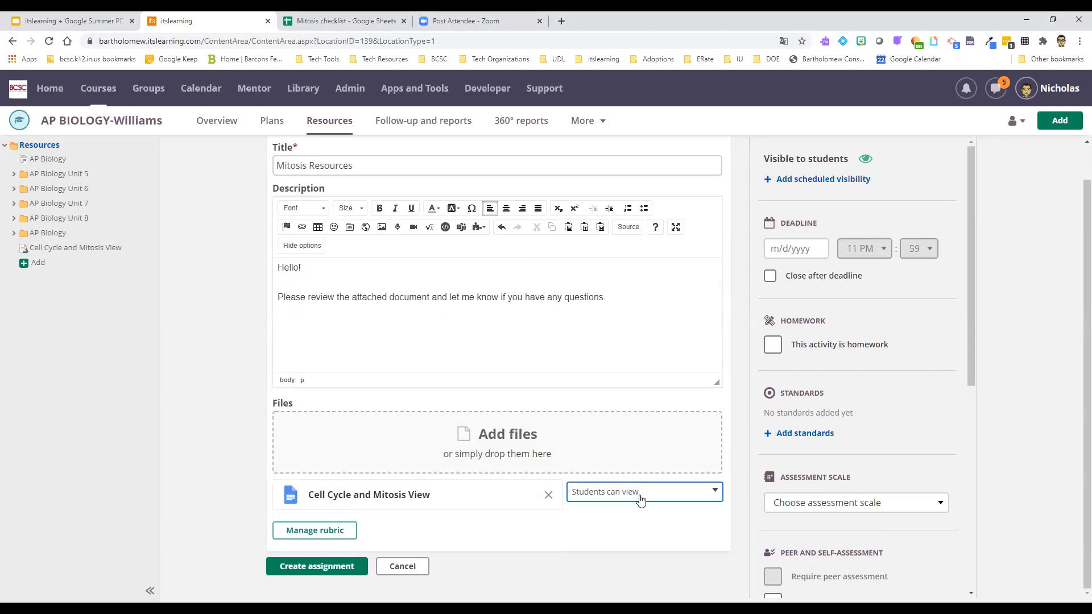
click(641, 500)
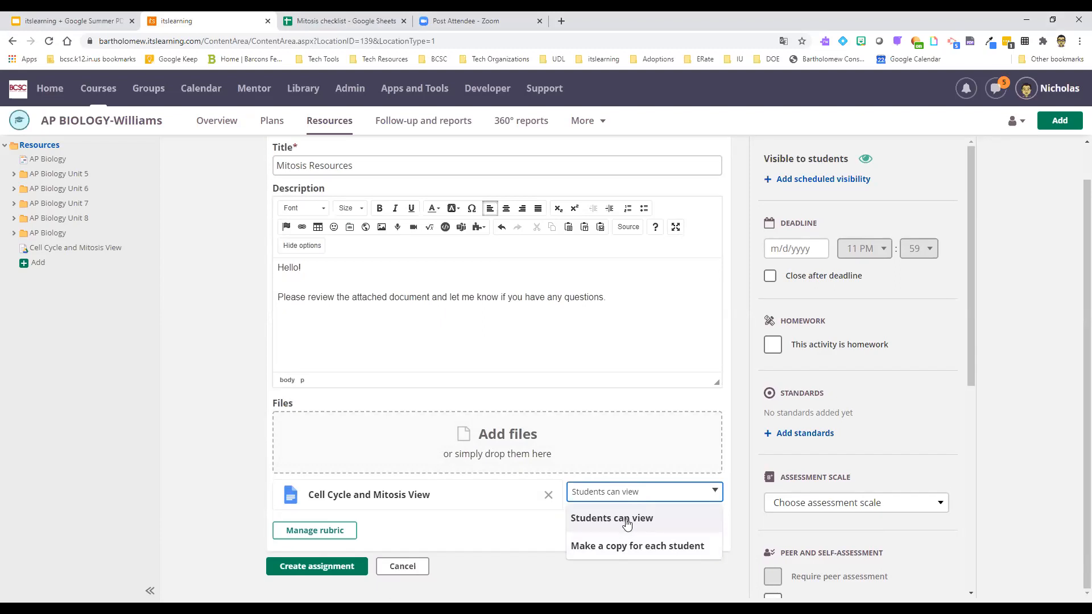
click(627, 523)
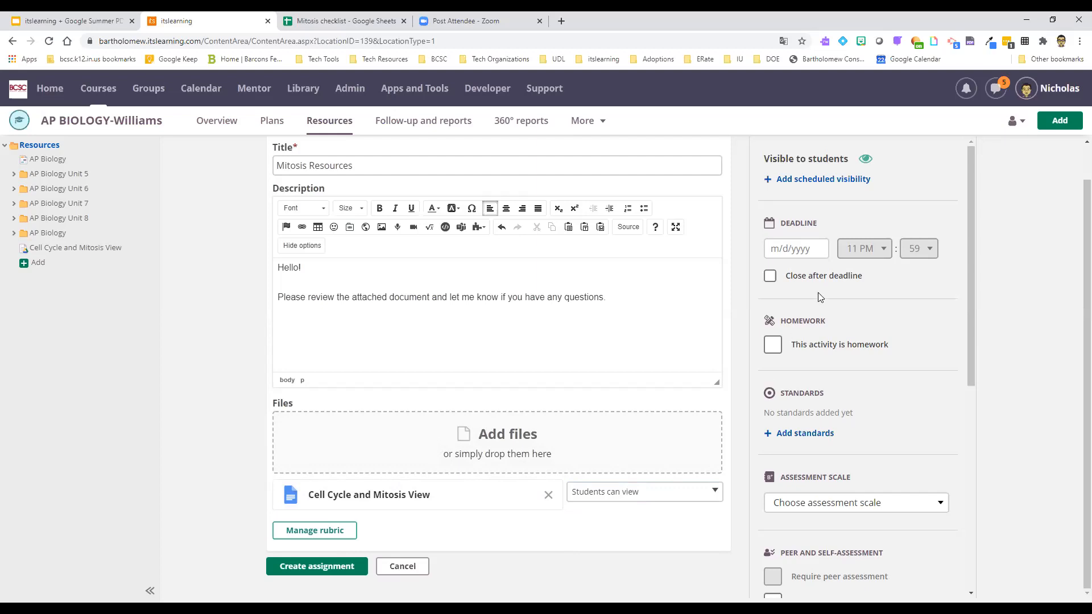
Look over the remaining assignment settings and create the Mitosis Resources assignment.
scroll(819, 296, down, 7)
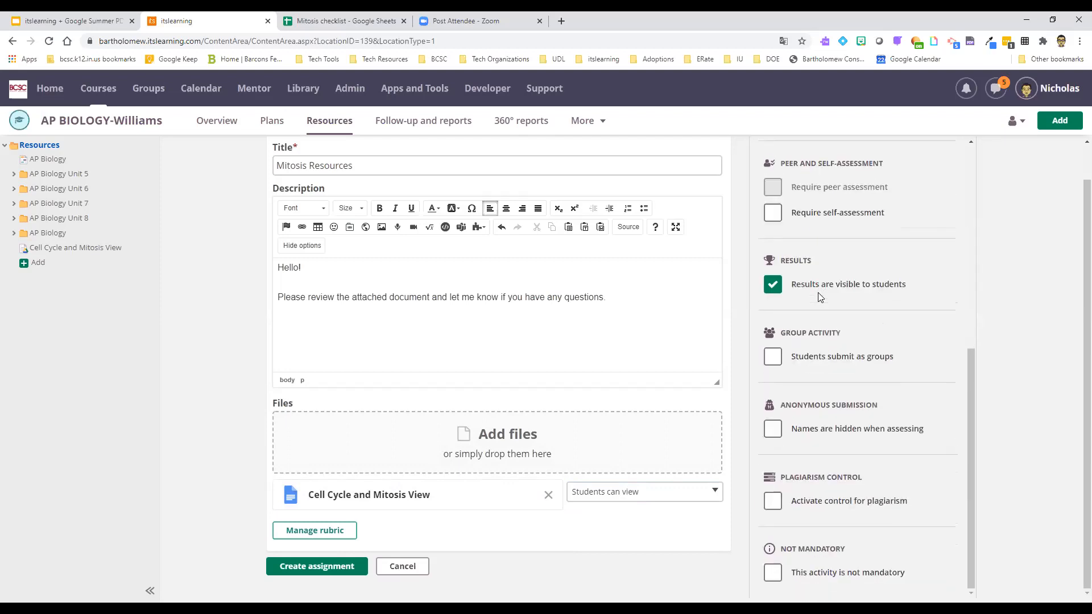
scroll(680, 457, up, 1)
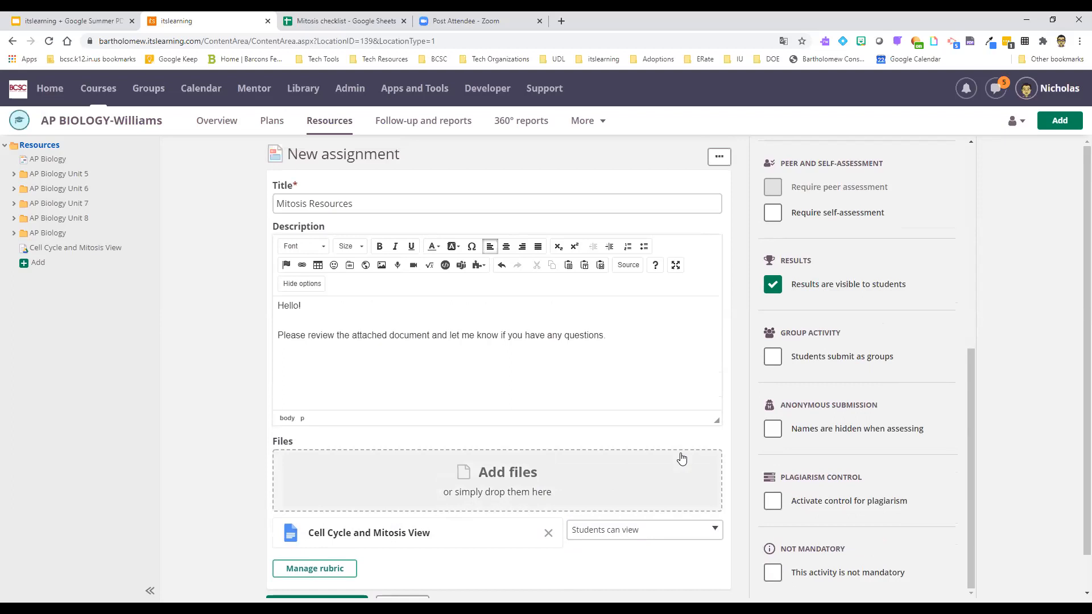
scroll(680, 456, down, 1)
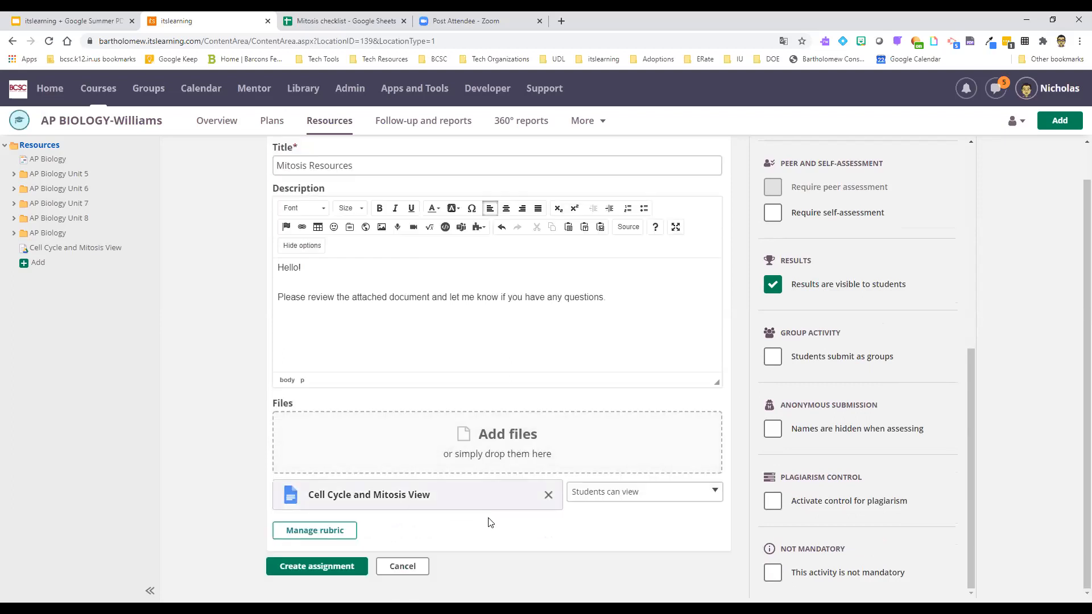
click(310, 570)
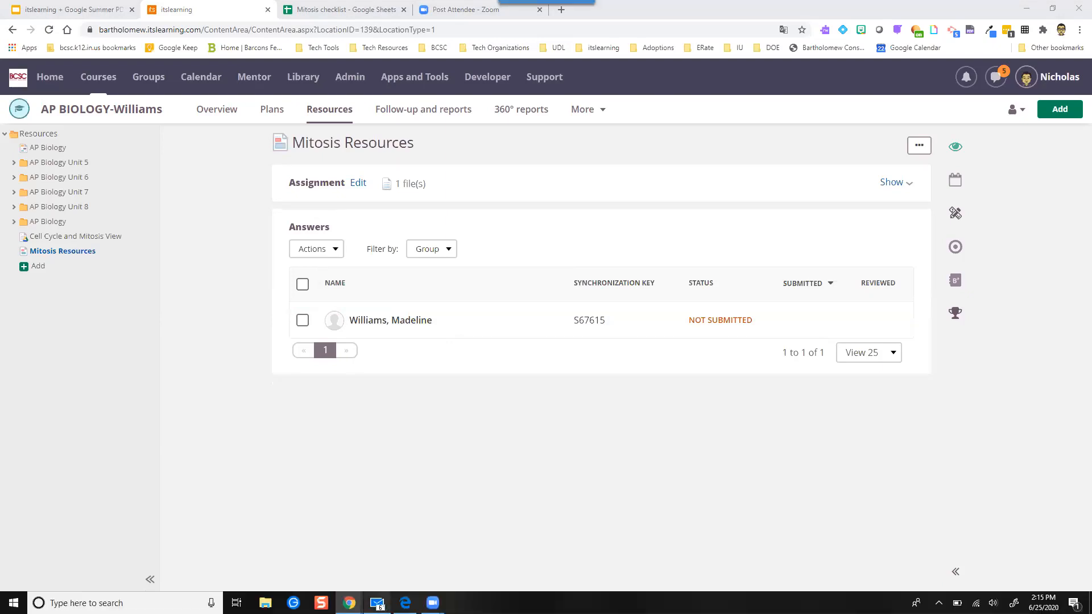
Switch to the student's Edge session, open "Cell Cycle and Mitosis View" from the Mitosis Resources assignment, and read through the document.
click(405, 603)
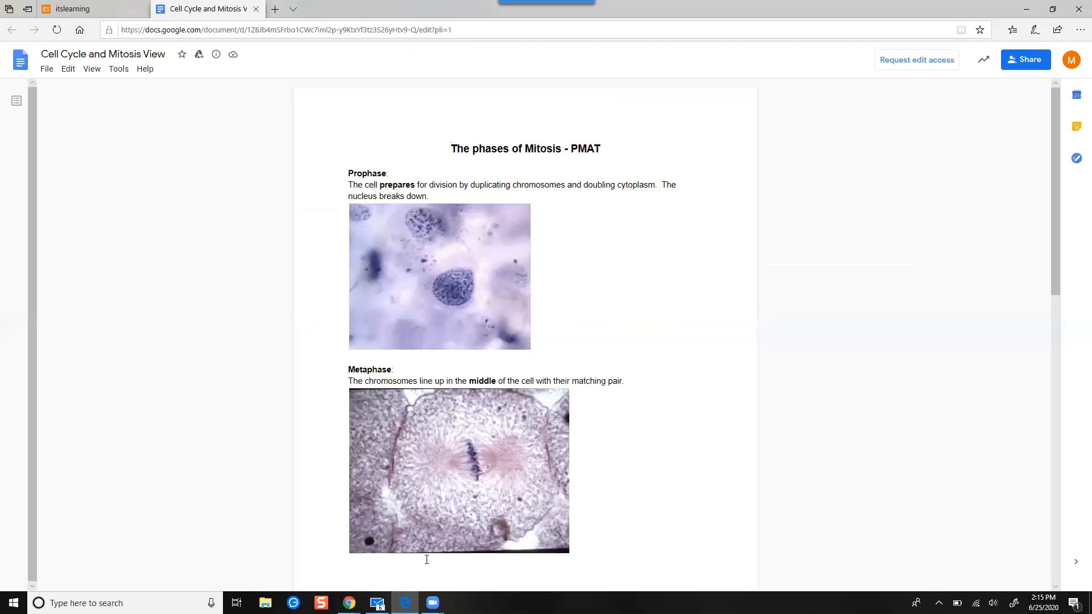
click(118, 12)
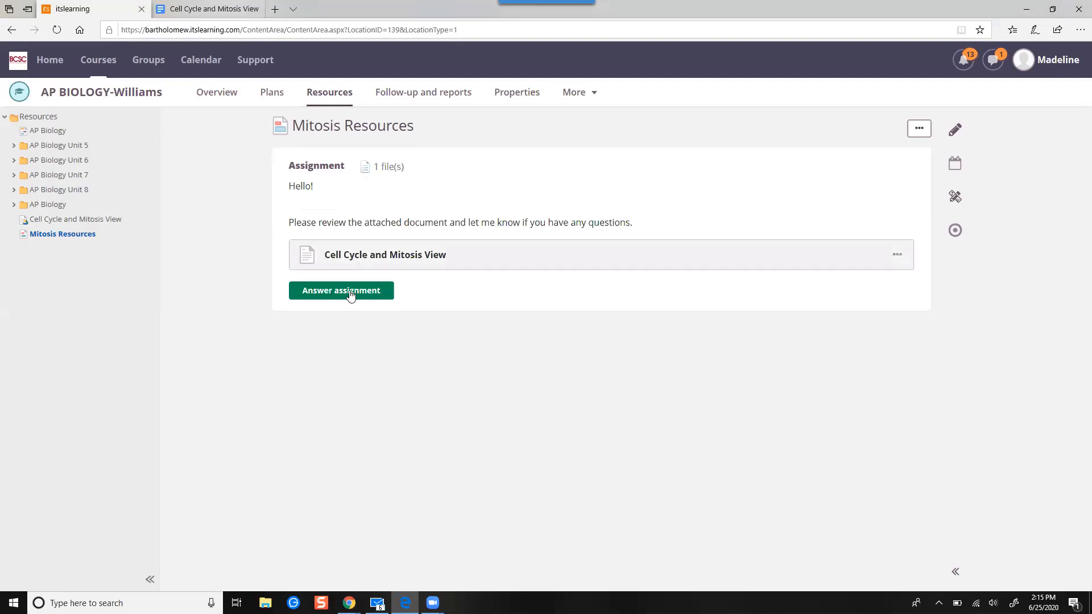
click(363, 256)
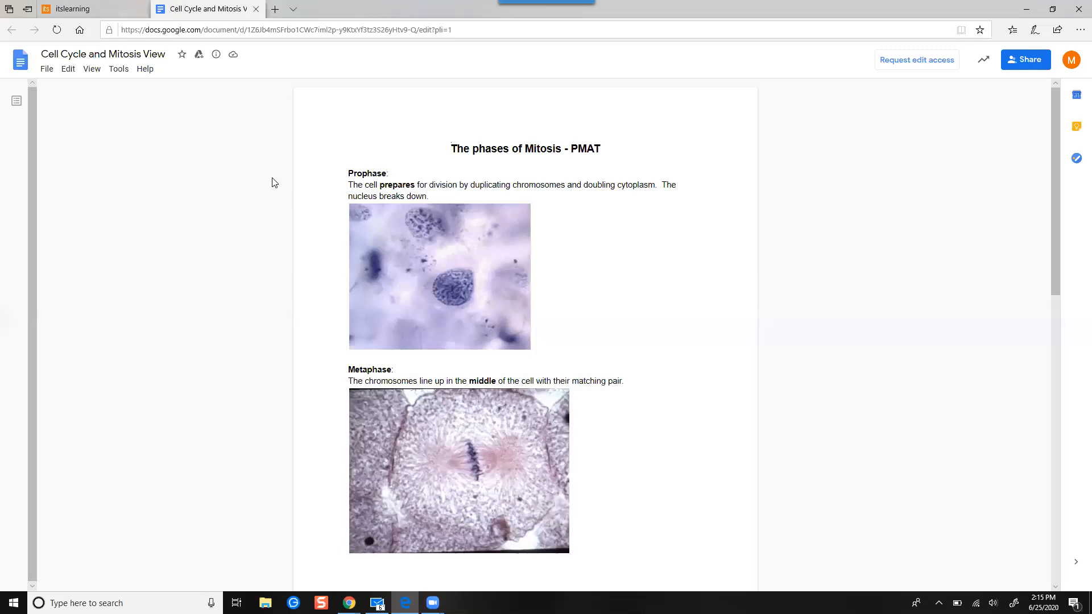
scroll(273, 182, down, 4)
scroll(273, 182, up, 2)
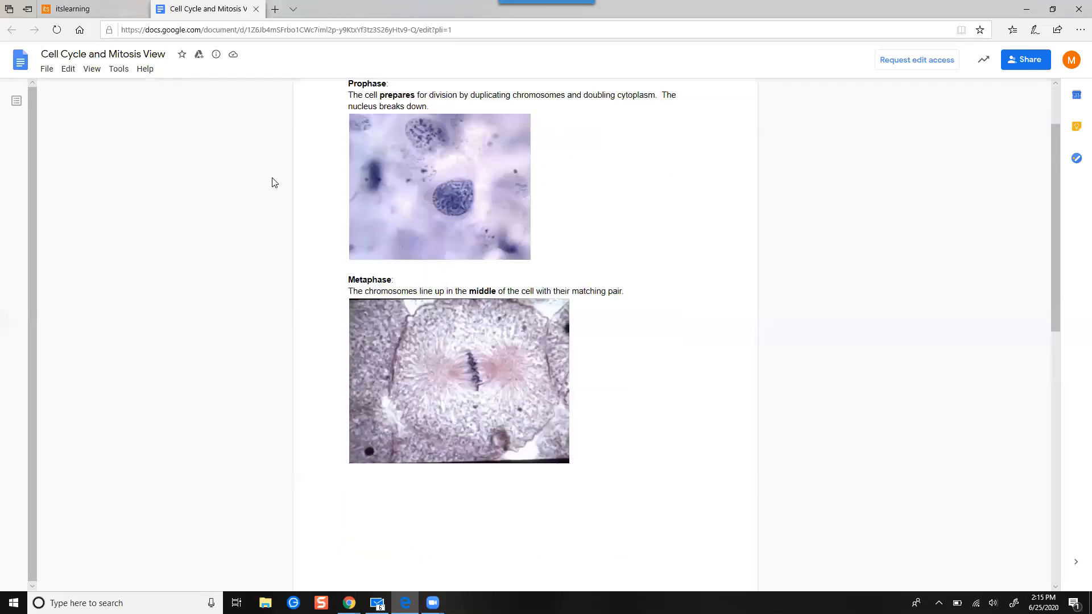
scroll(273, 182, down, 10)
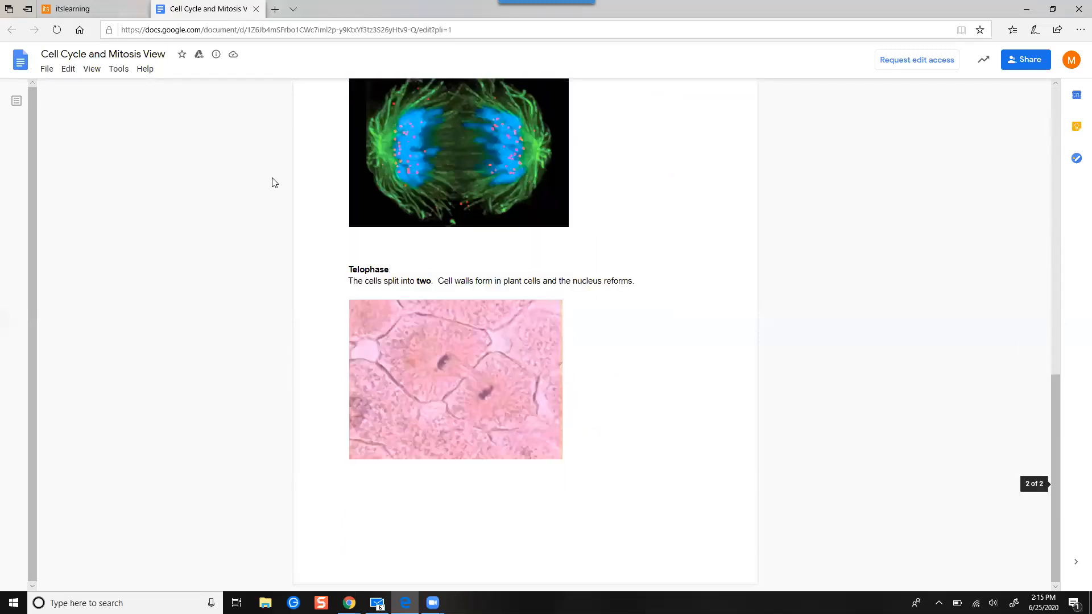
Return to the start of the view-only document and check which file commands the student has available.
scroll(273, 182, up, 10)
scroll(273, 182, up, 2)
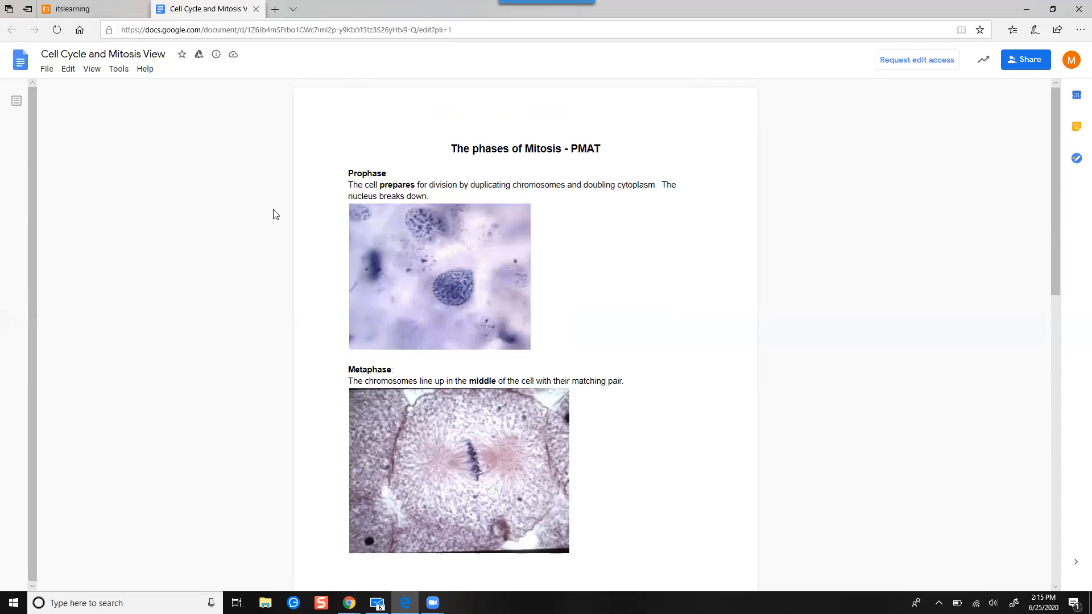
click(49, 74)
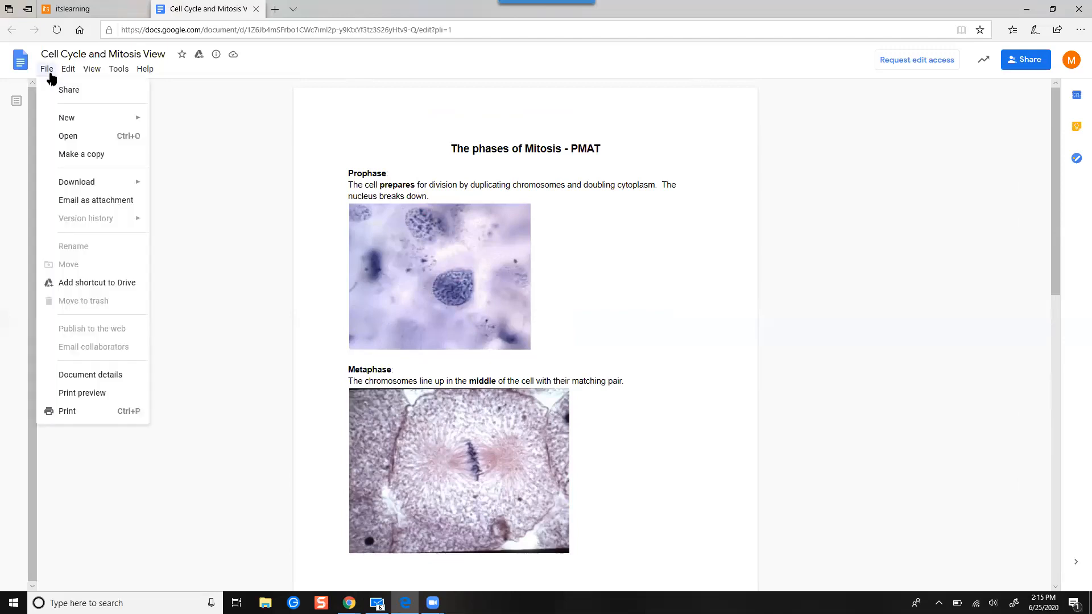
click(390, 120)
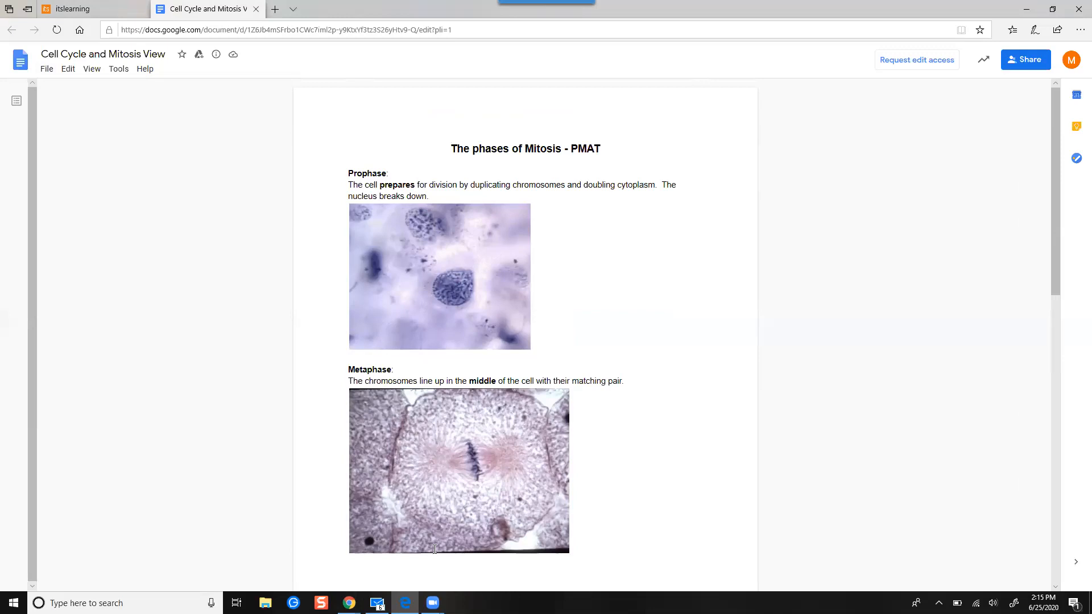
Switch to the itslearning + Google Summer PD Training slides in Chrome and review slides 9 to 12 on attachments and the two sharing options.
mouse_move(349, 603)
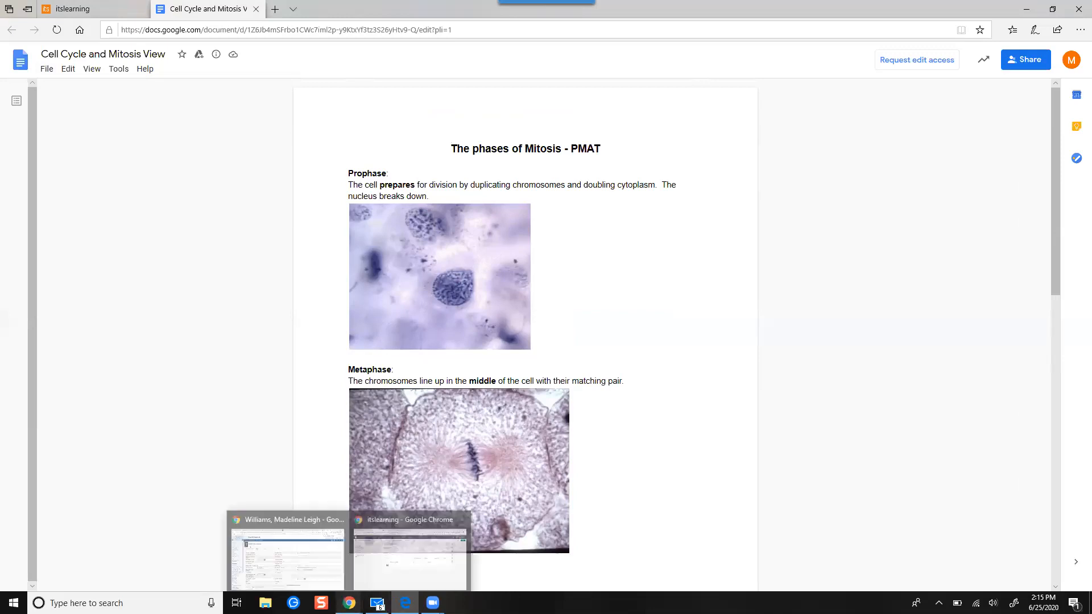
click(415, 566)
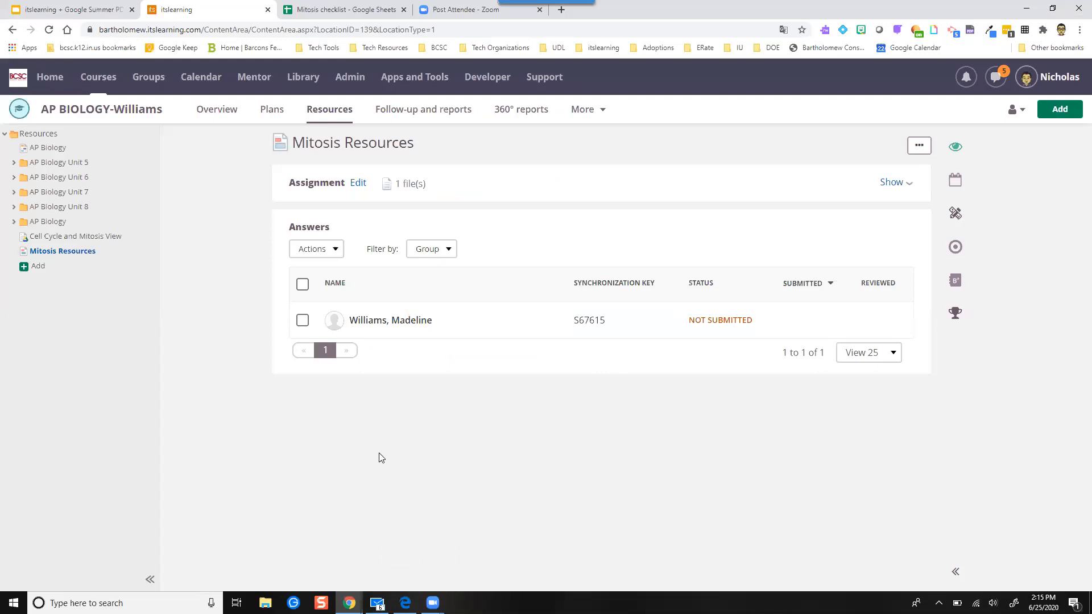
click(95, 7)
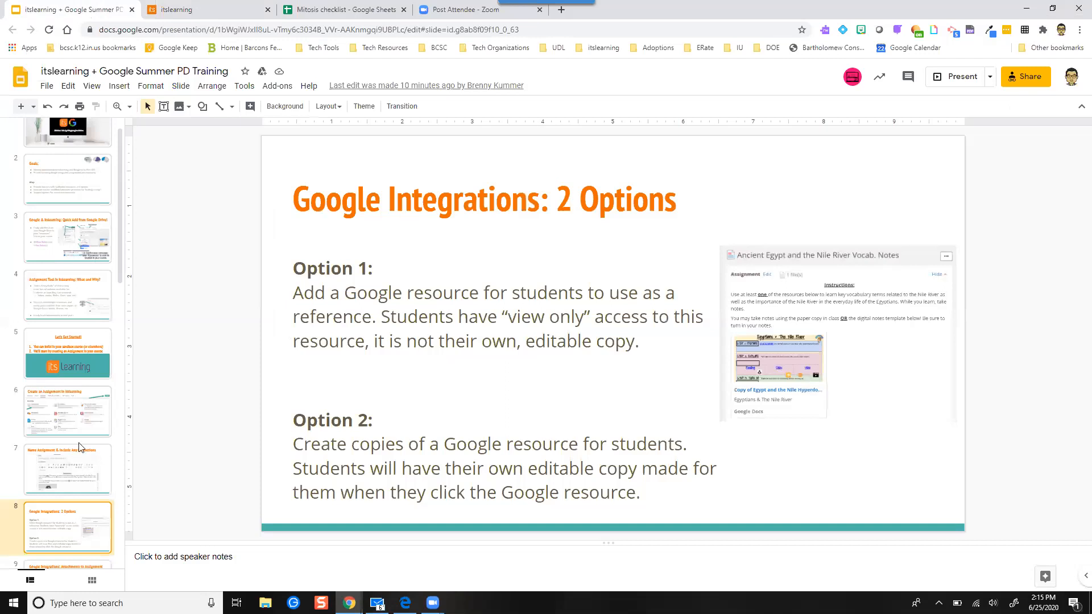
scroll(83, 432, down, 4)
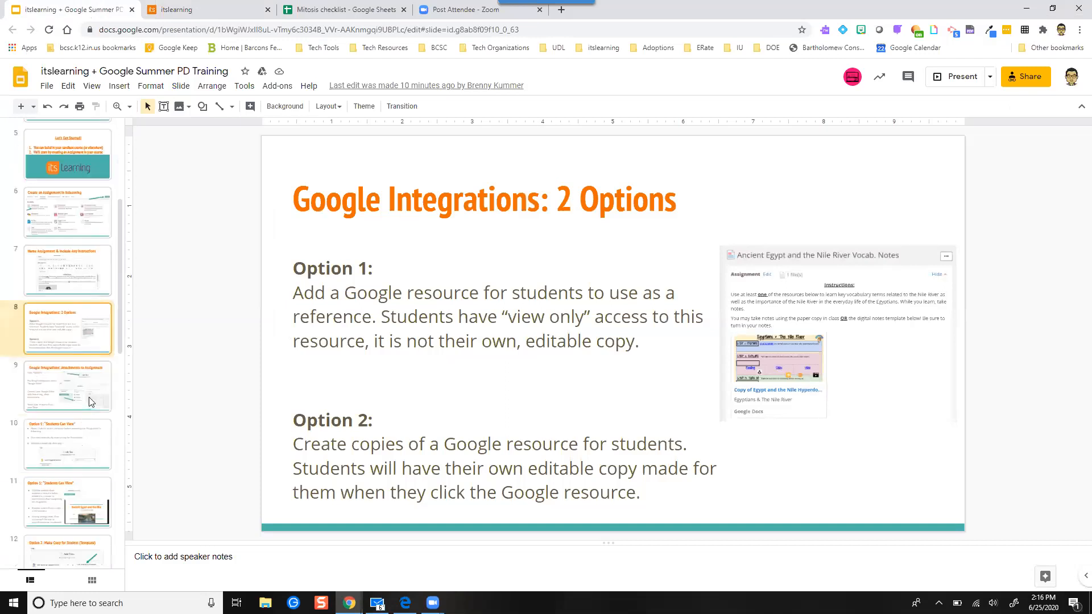
click(89, 402)
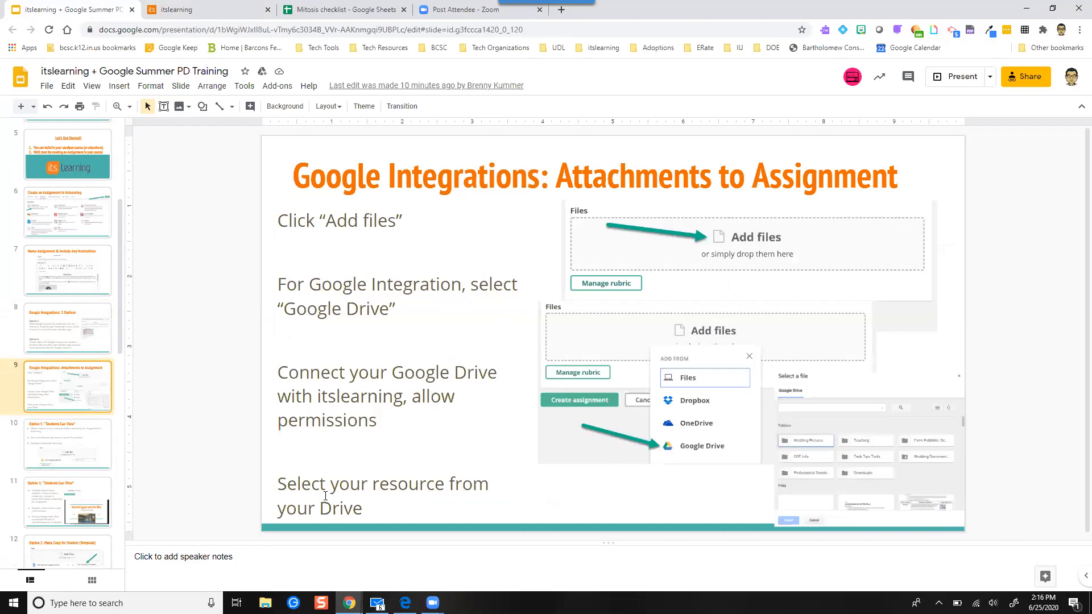
click(51, 453)
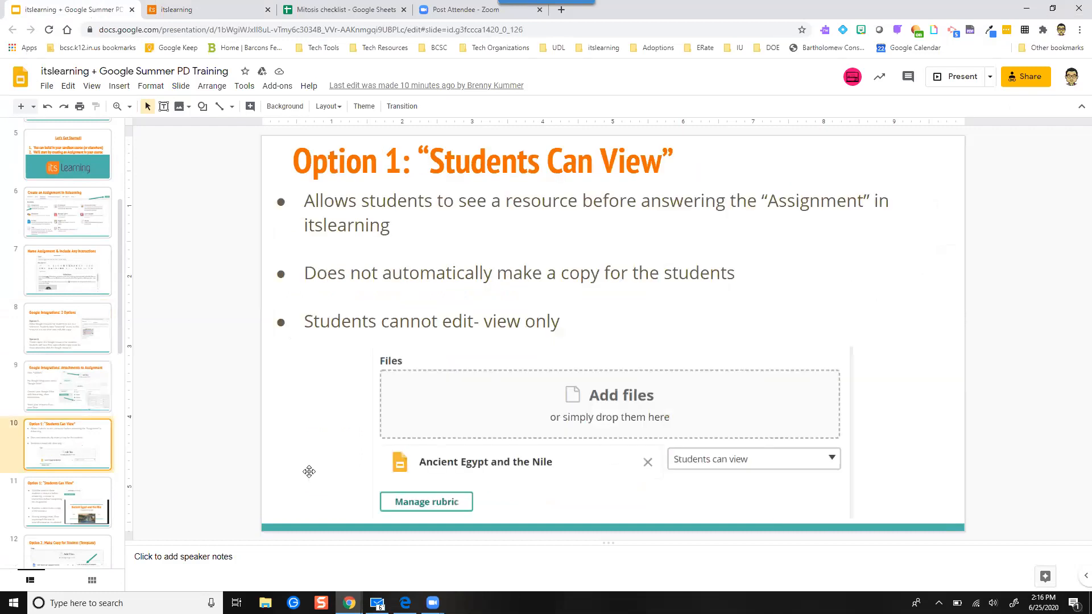
click(67, 494)
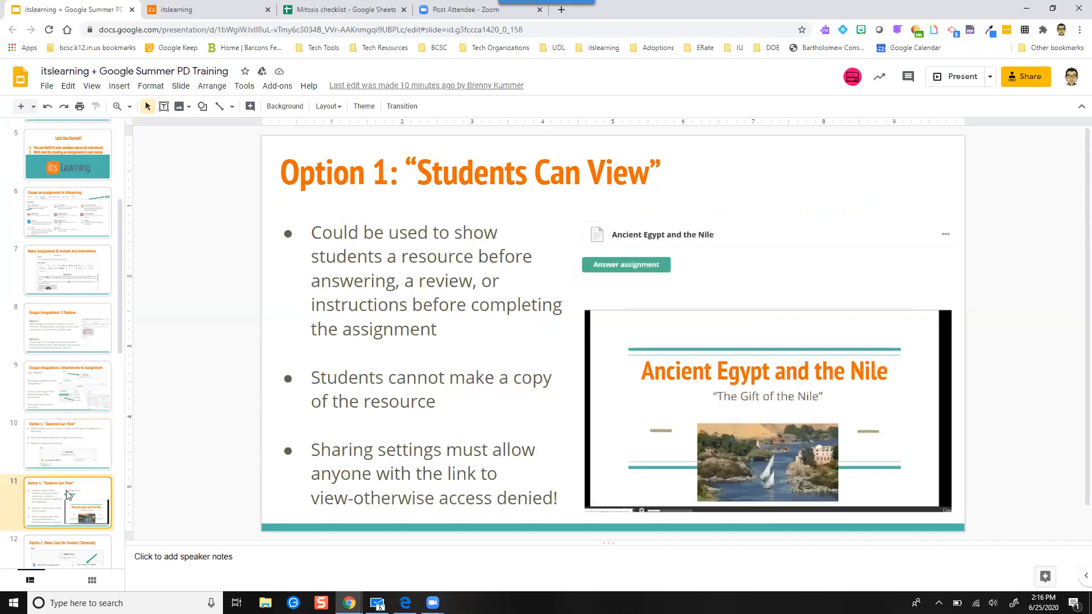
scroll(67, 495, down, 3)
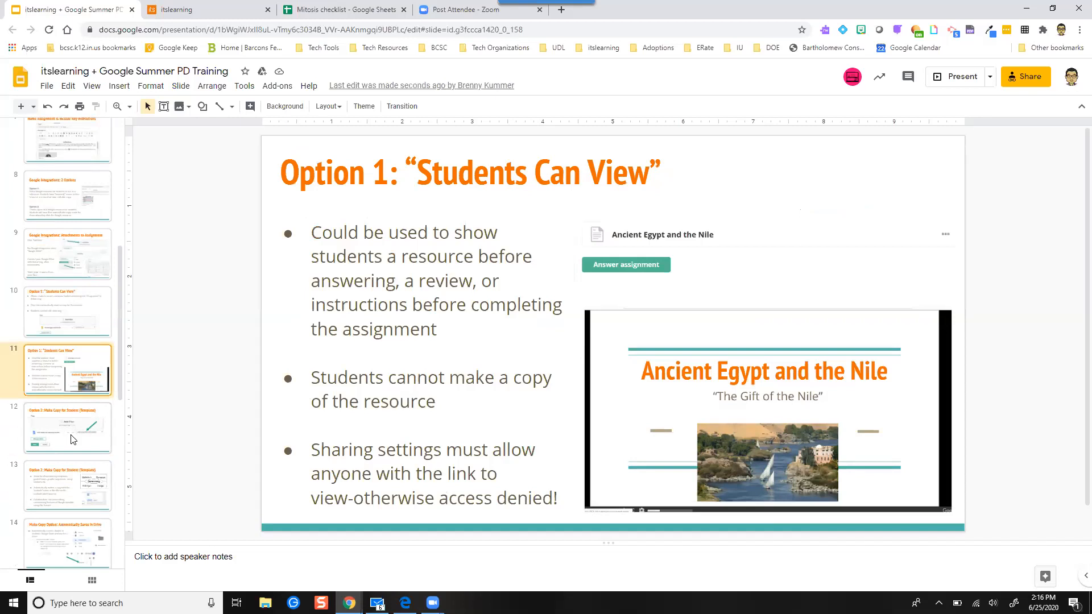
click(72, 439)
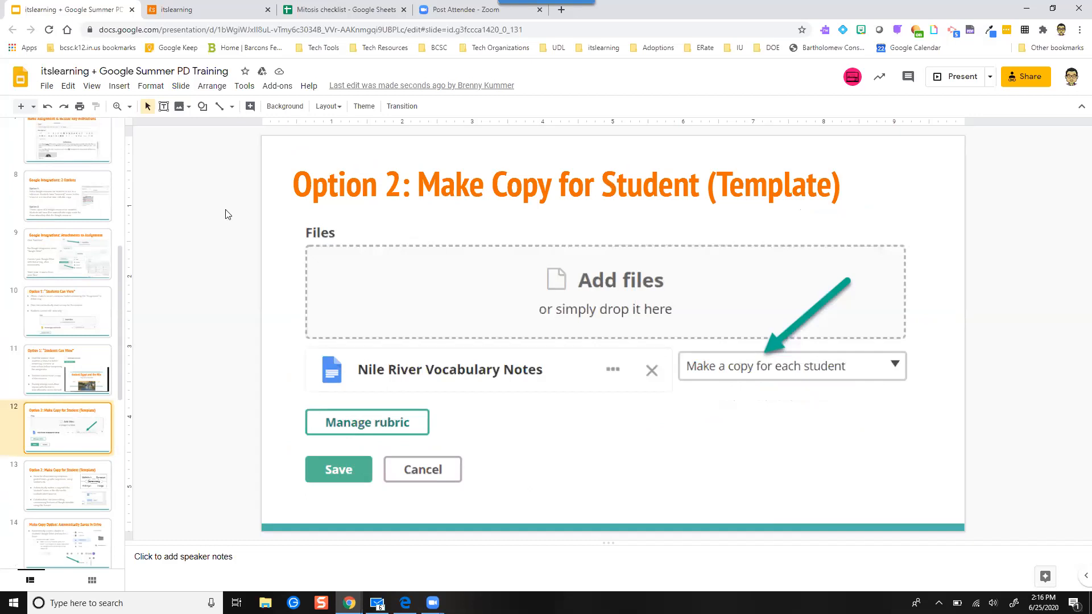
Return to the AP Biology course in itslearning and start a new assignment.
click(208, 10)
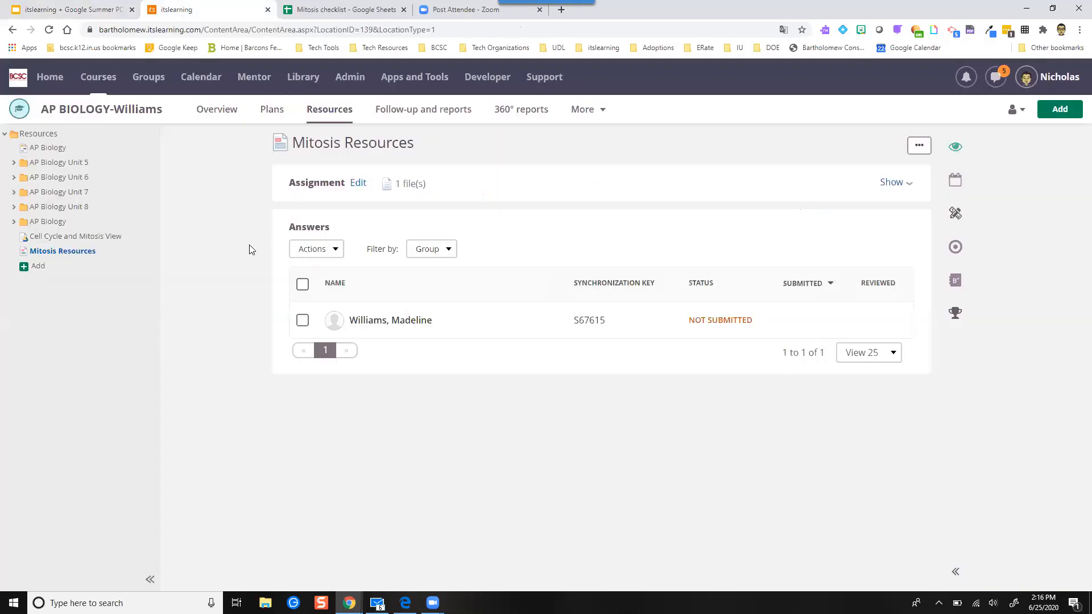
click(37, 270)
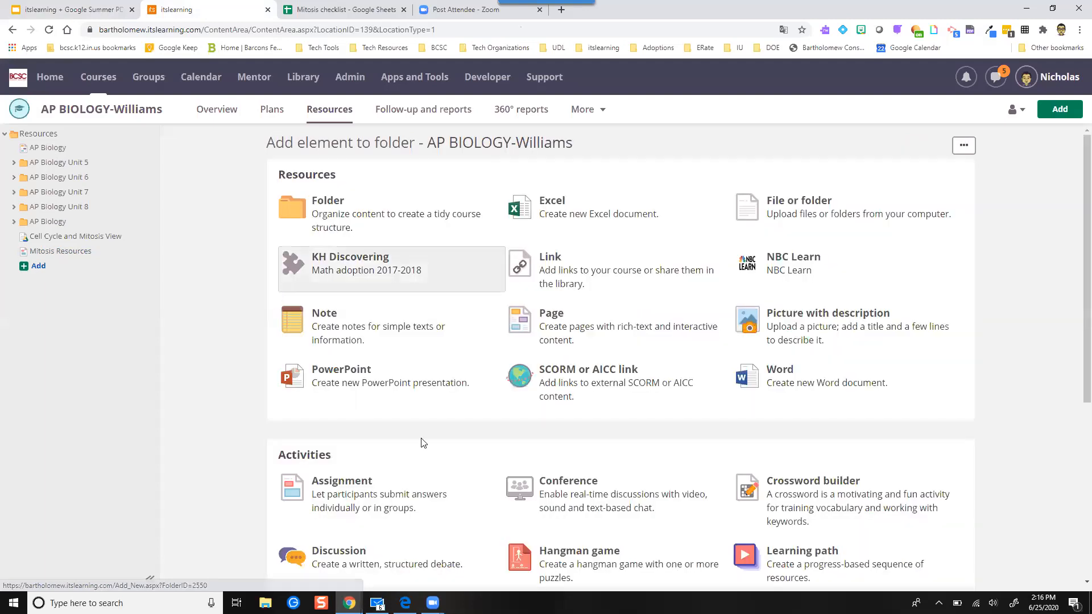
click(387, 487)
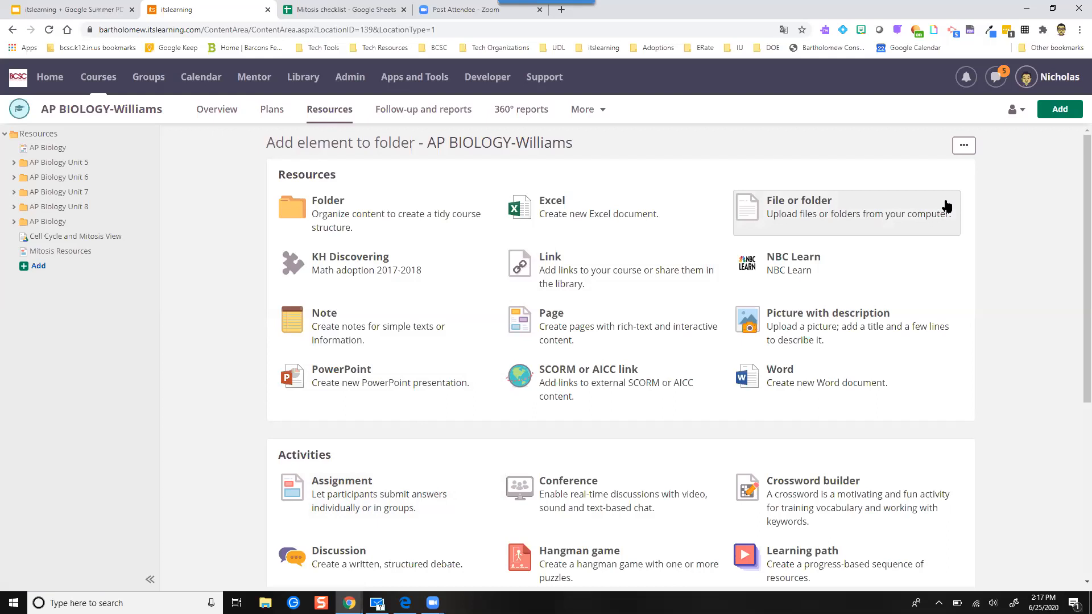
click(1062, 113)
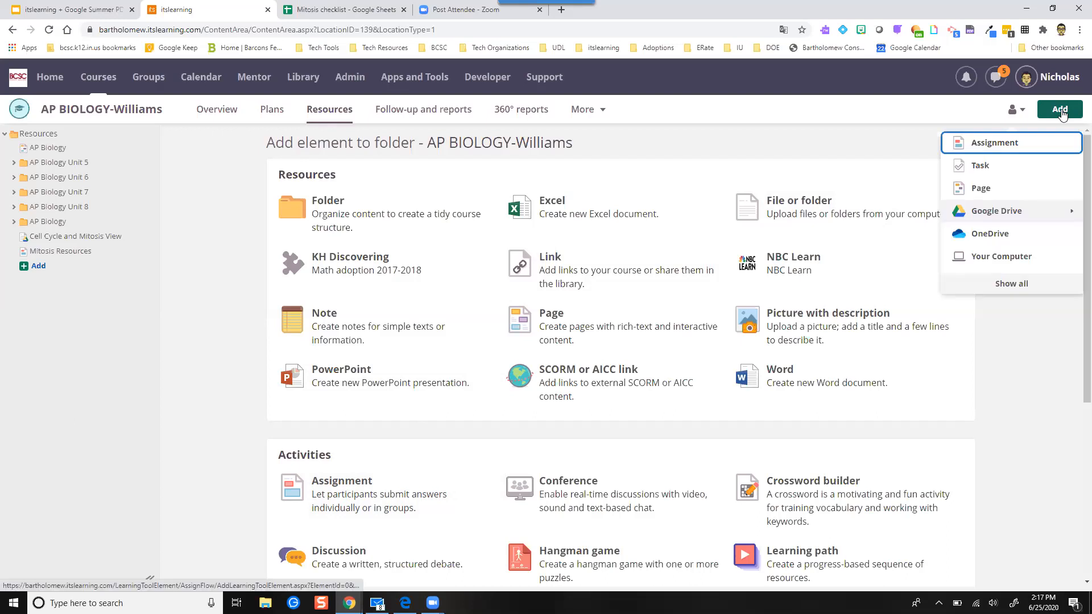
click(991, 145)
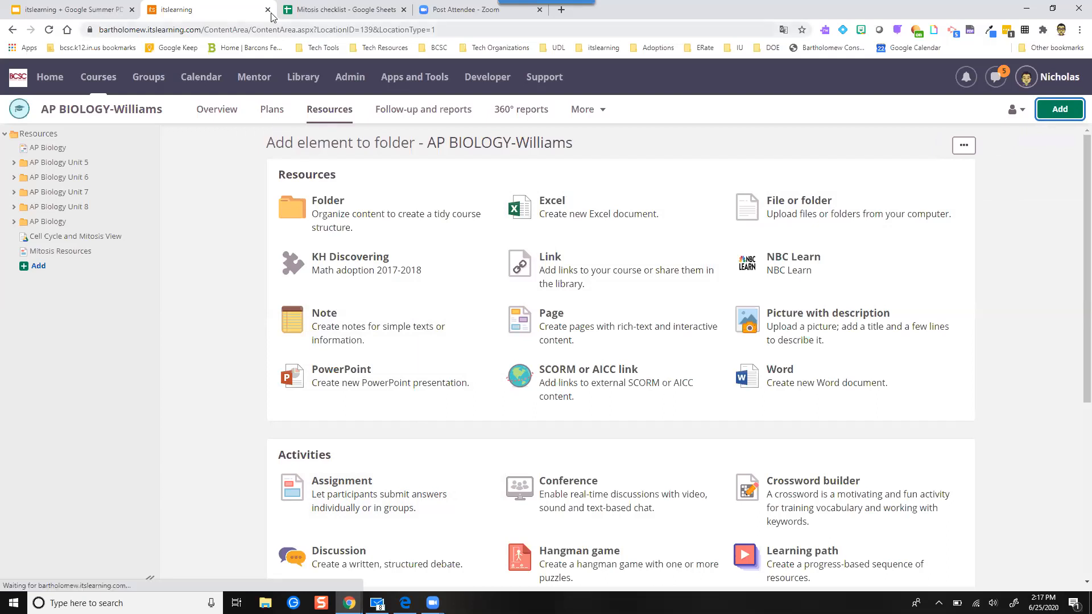
Open Google Drive in a new browser tab and look inside the Mitosis Resources folder among the shared items.
click(561, 10)
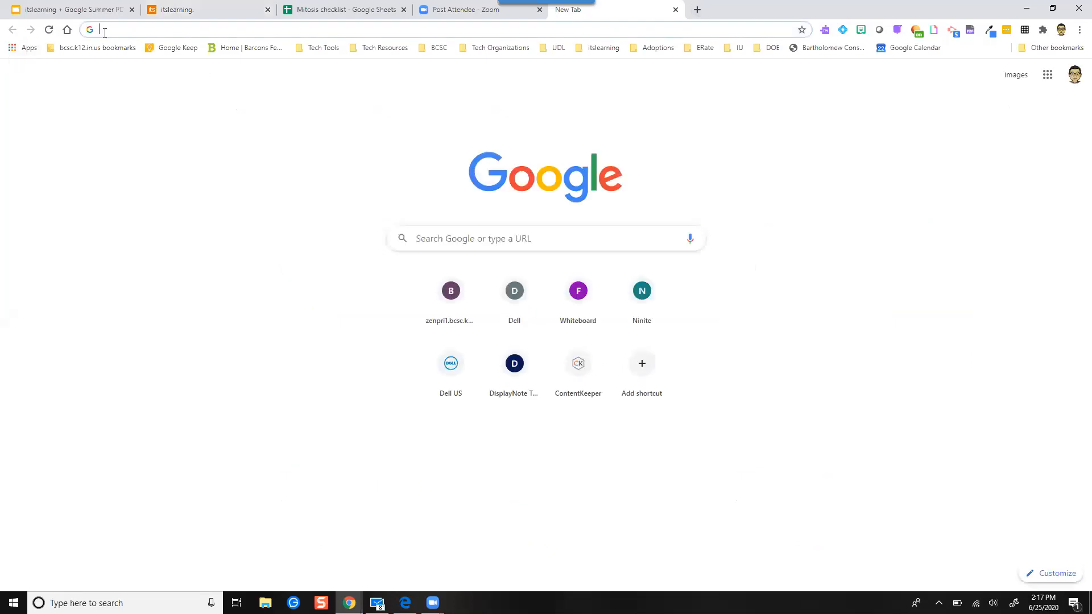
text(driv)
key(Return)
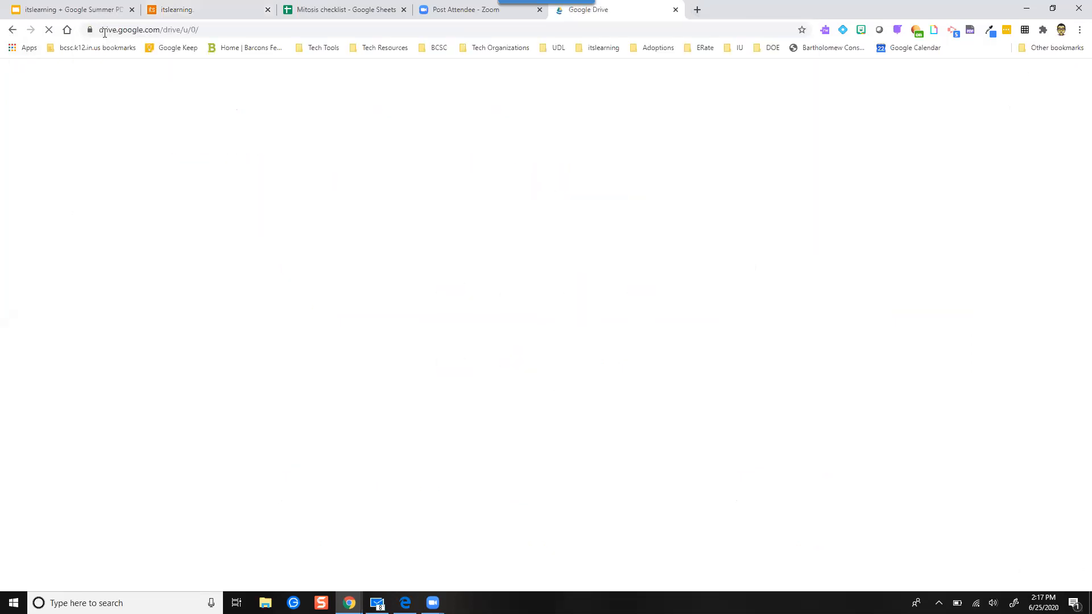
click(176, 7)
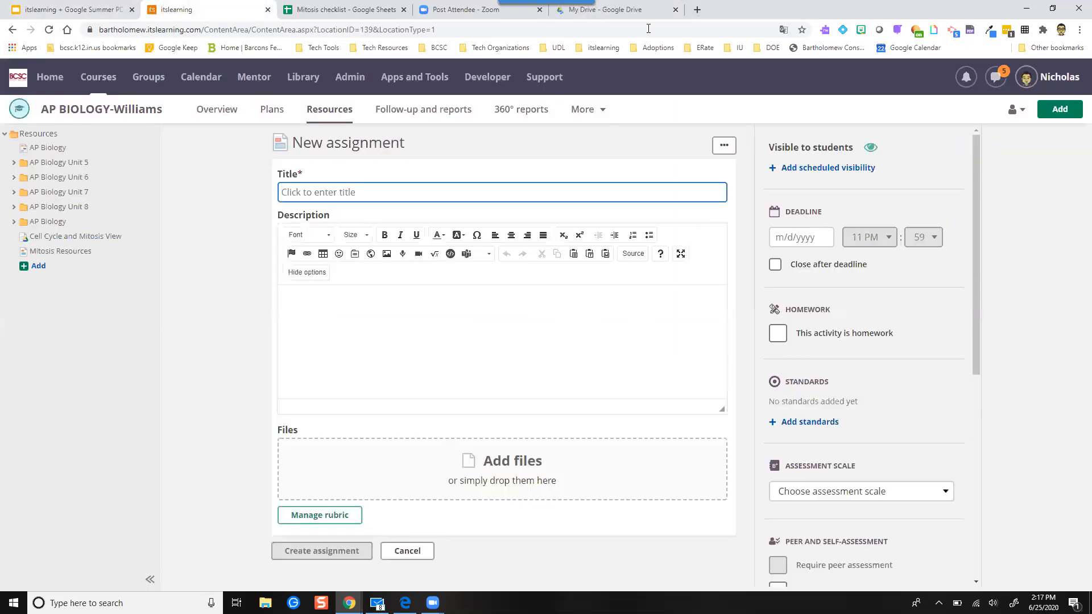
click(626, 9)
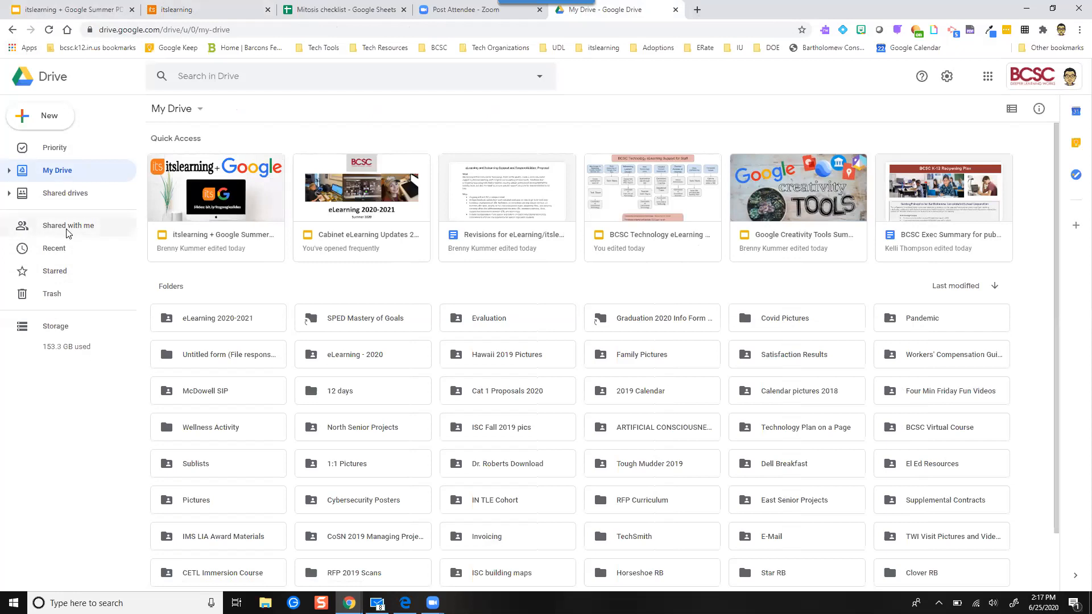
click(67, 228)
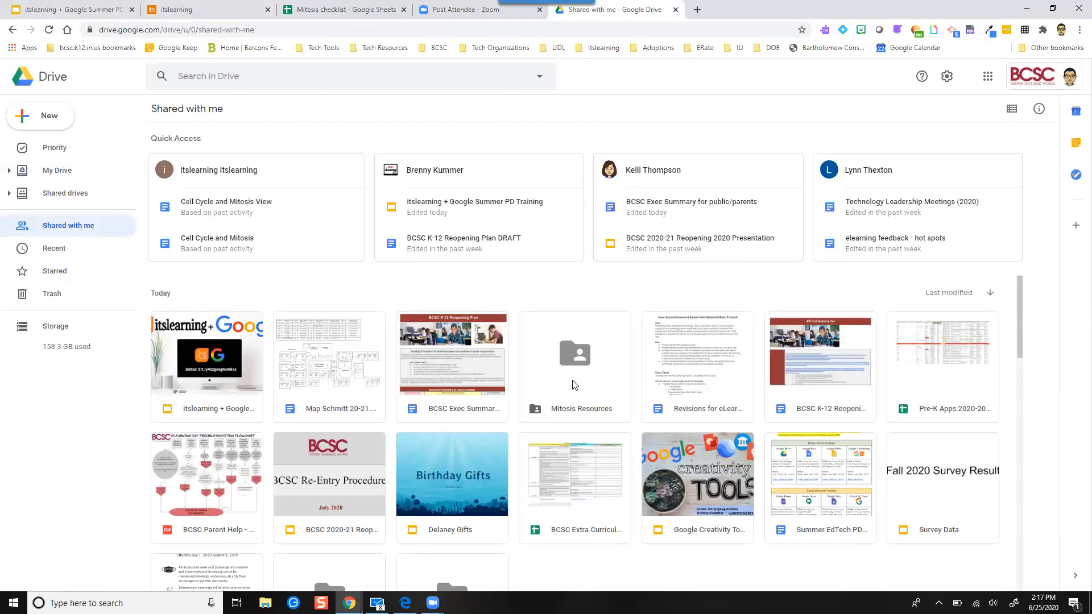
double_click(573, 386)
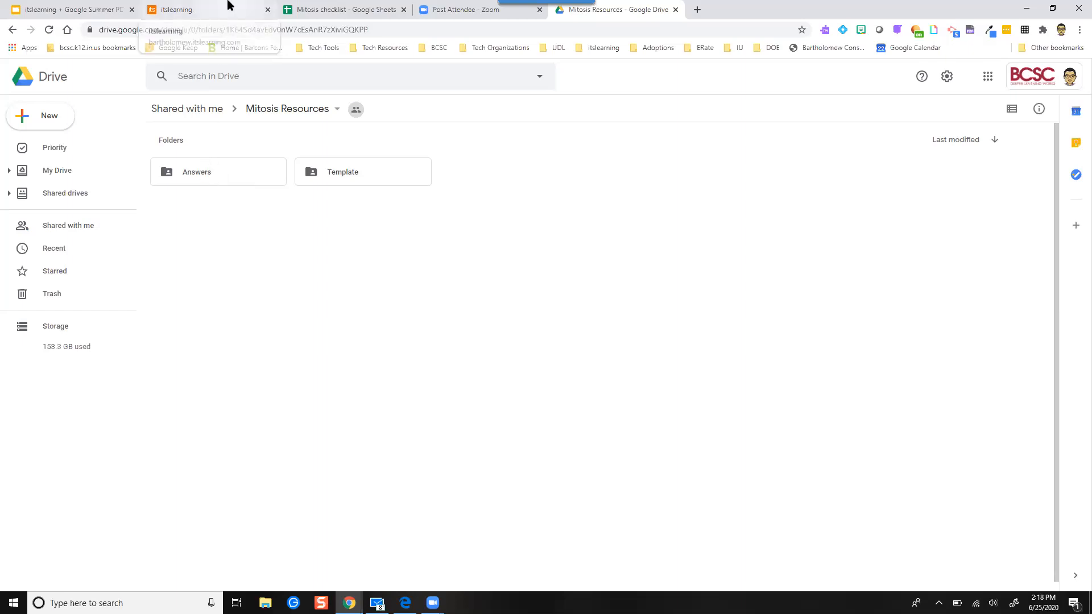
Title the new itslearning assignment "Mitosis Assignment" and enter the description "Please label each phase of Mitosis.".
click(230, 4)
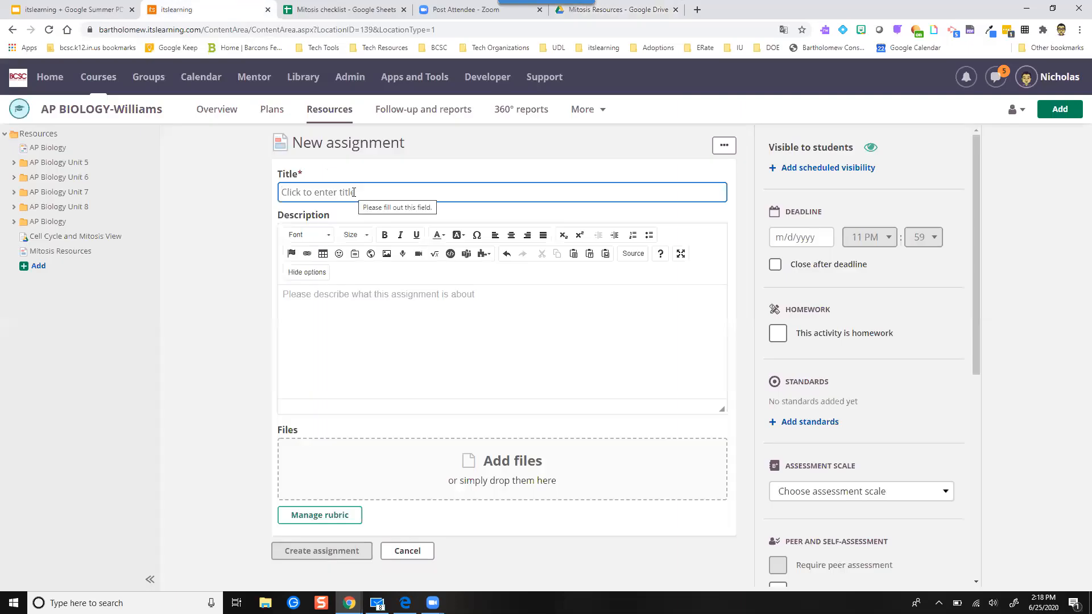
text(Mitos)
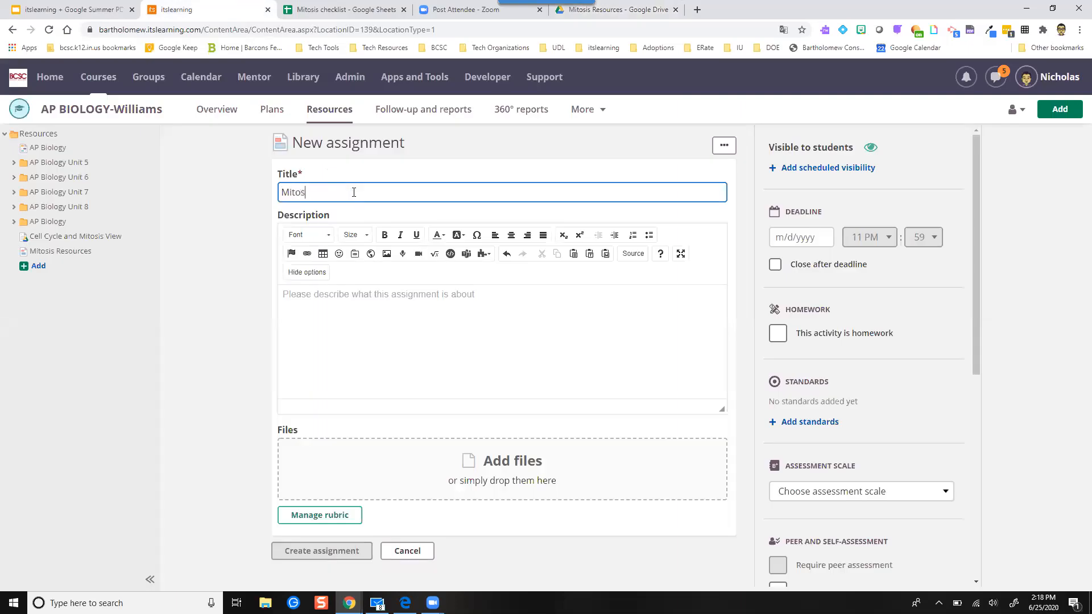
text(is Assignment)
click(351, 302)
text(Please)
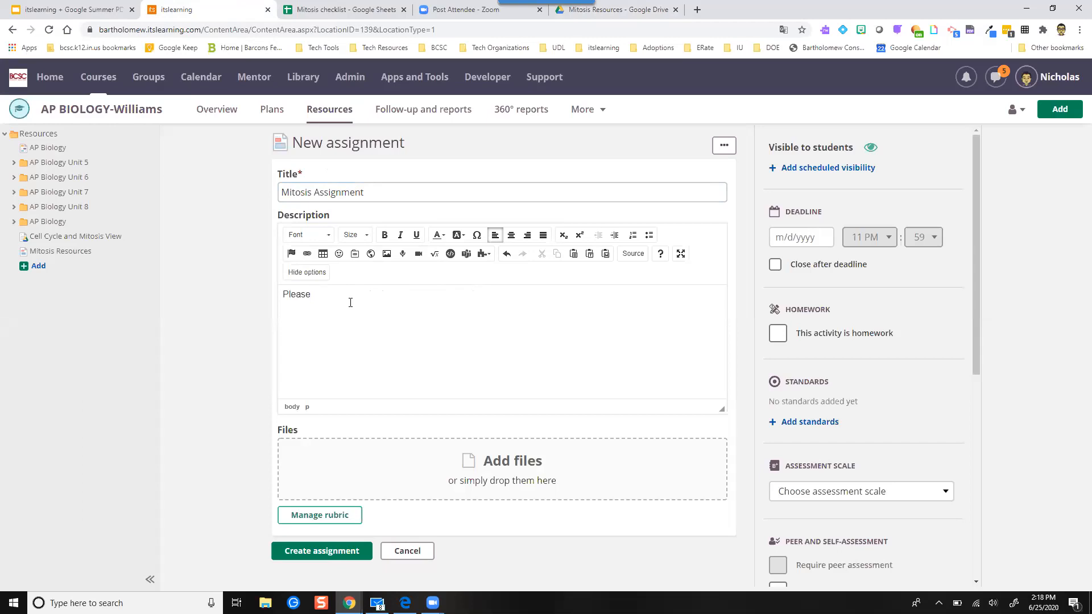
text(label each phase of Mitosis.)
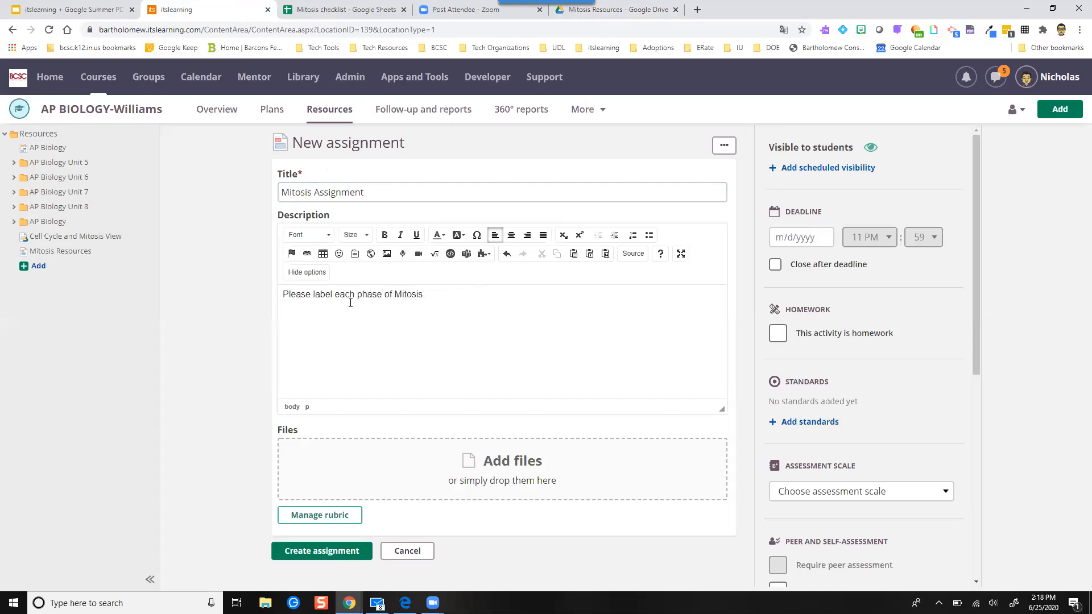
Search Google Drive for "Mitosis" and attach the "Cell Cycle and Mitosis Copy" document to the assignment.
click(494, 467)
click(477, 529)
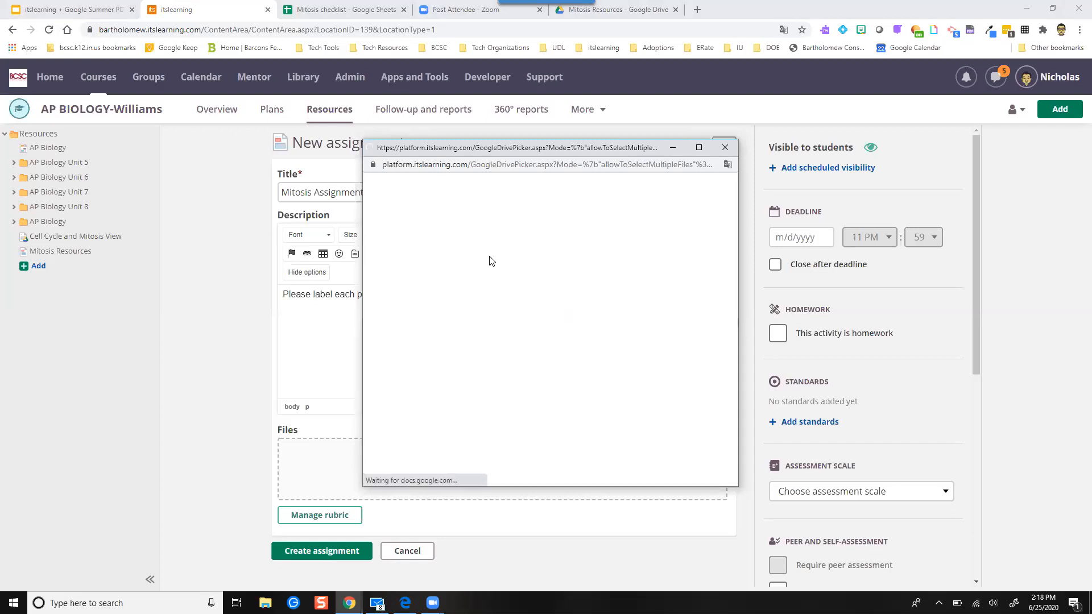
click(444, 250)
text(Mitosis)
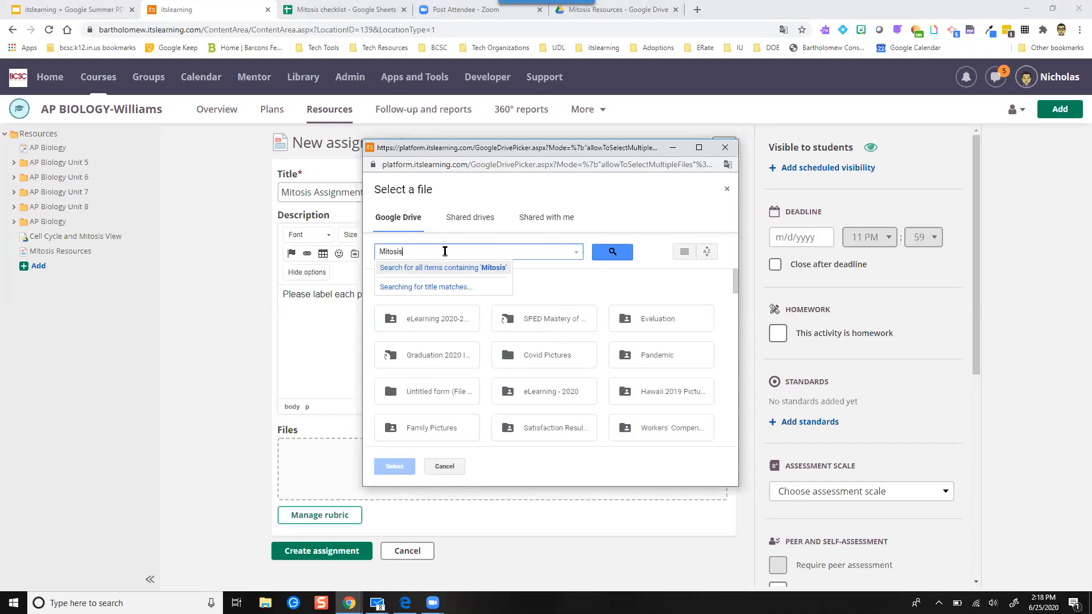
click(441, 266)
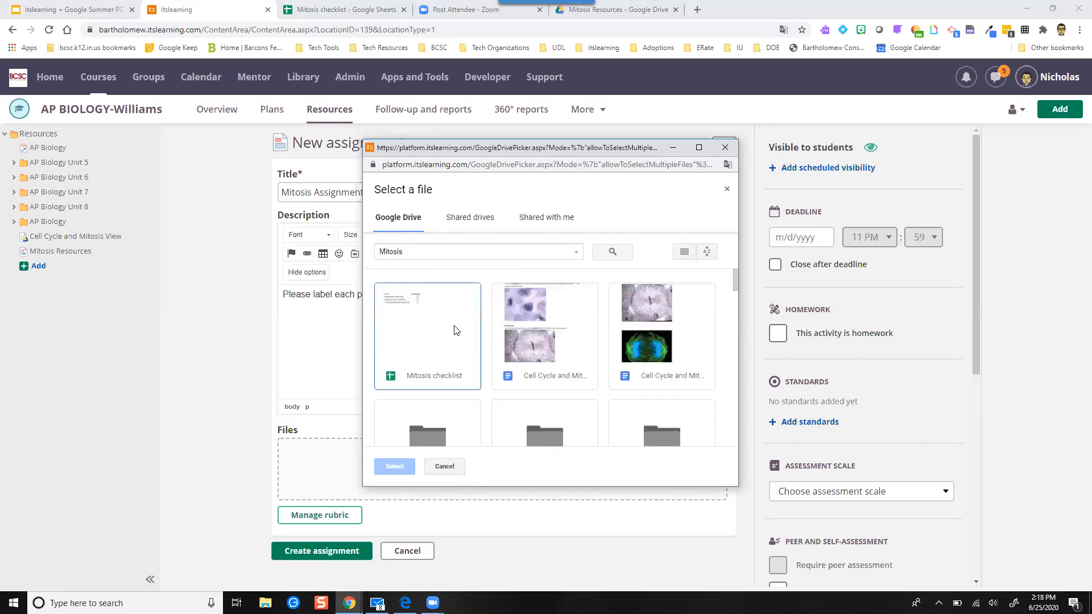
double_click(647, 329)
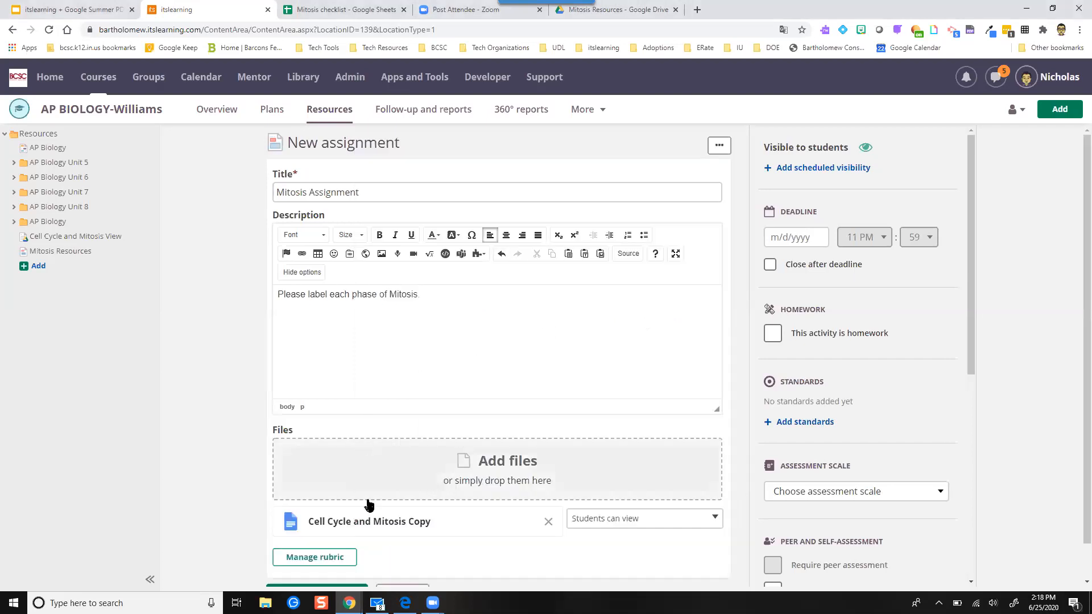
Set the attached document to "Make a copy for each student" and create the assignment.
click(619, 524)
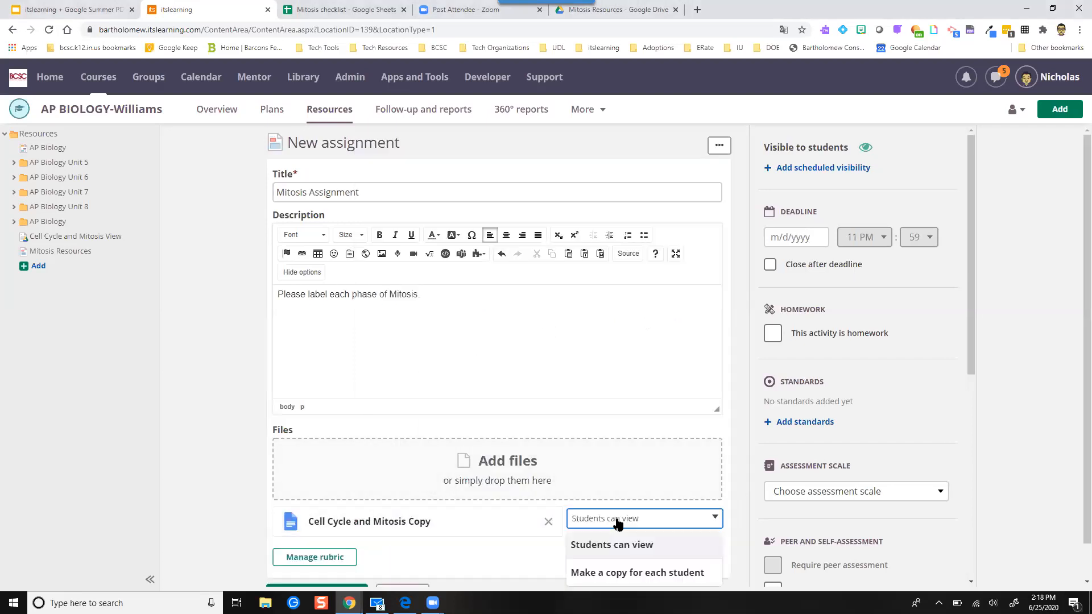
click(609, 575)
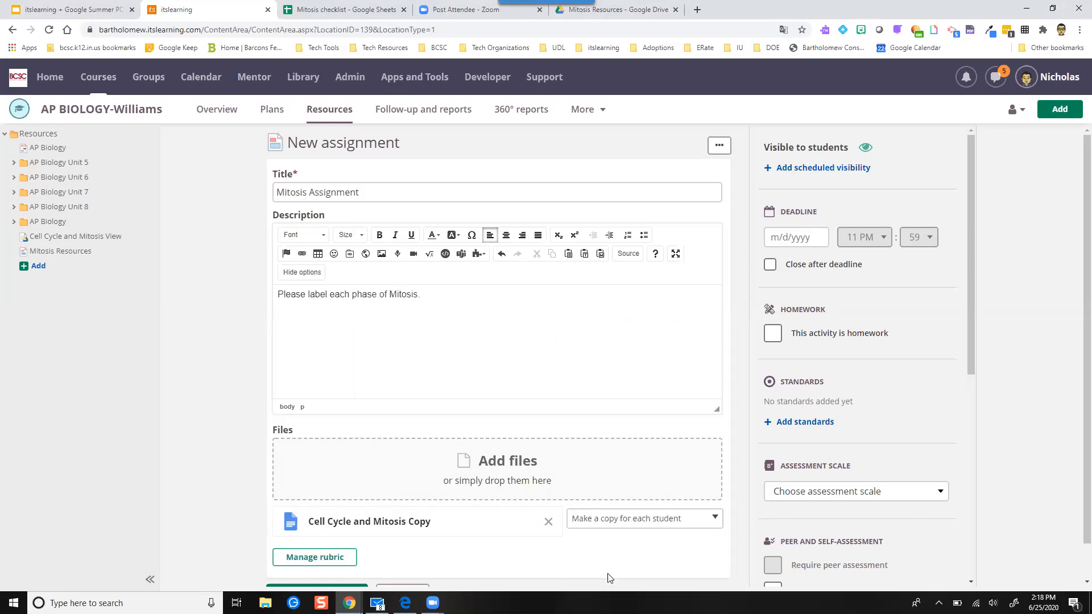
scroll(427, 454, down, 1)
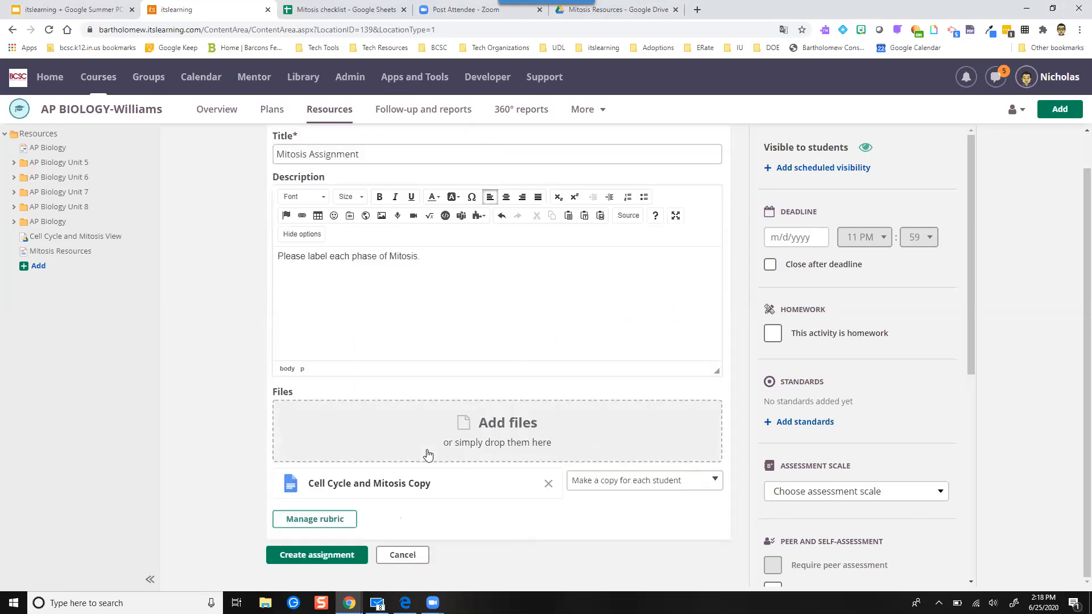
click(308, 554)
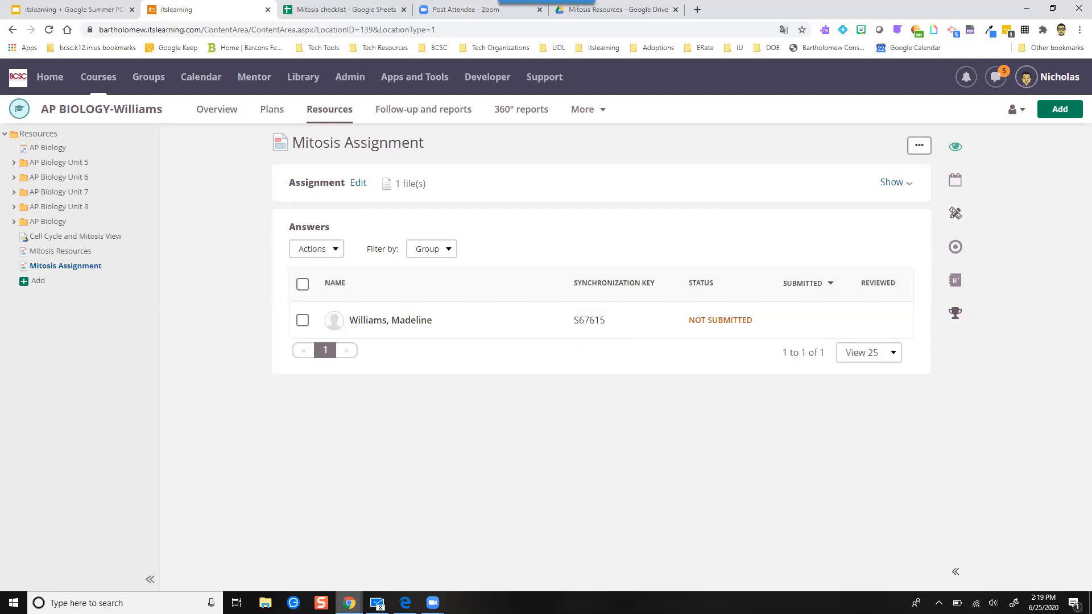
Switch to the student's Edge window, close the Cell Cycle and Mitosis View document, and open Mitosis Assignment from the course resources.
mouse_move(349, 603)
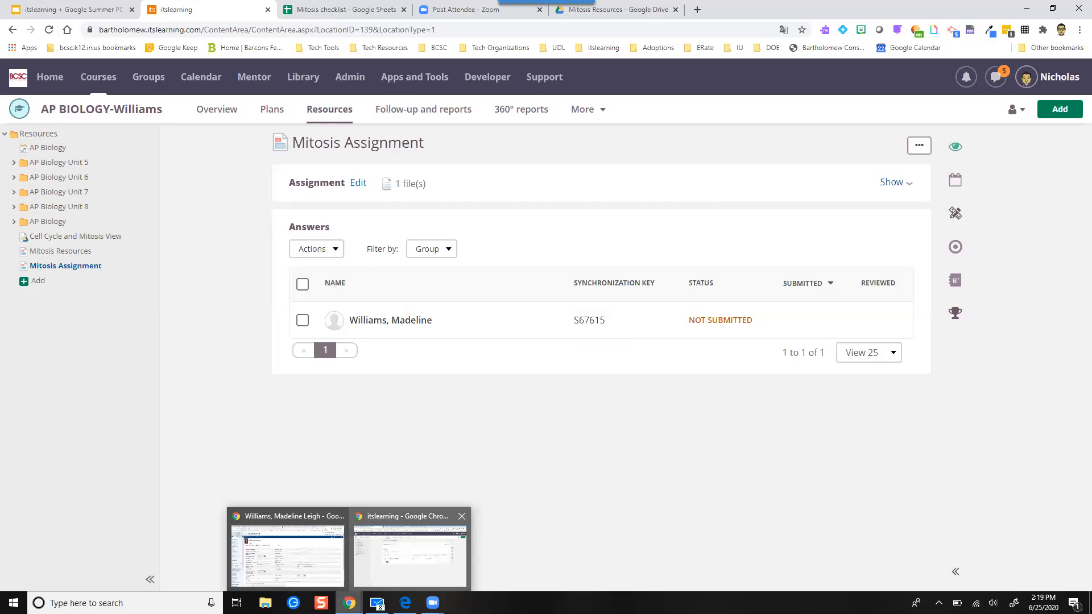
click(405, 603)
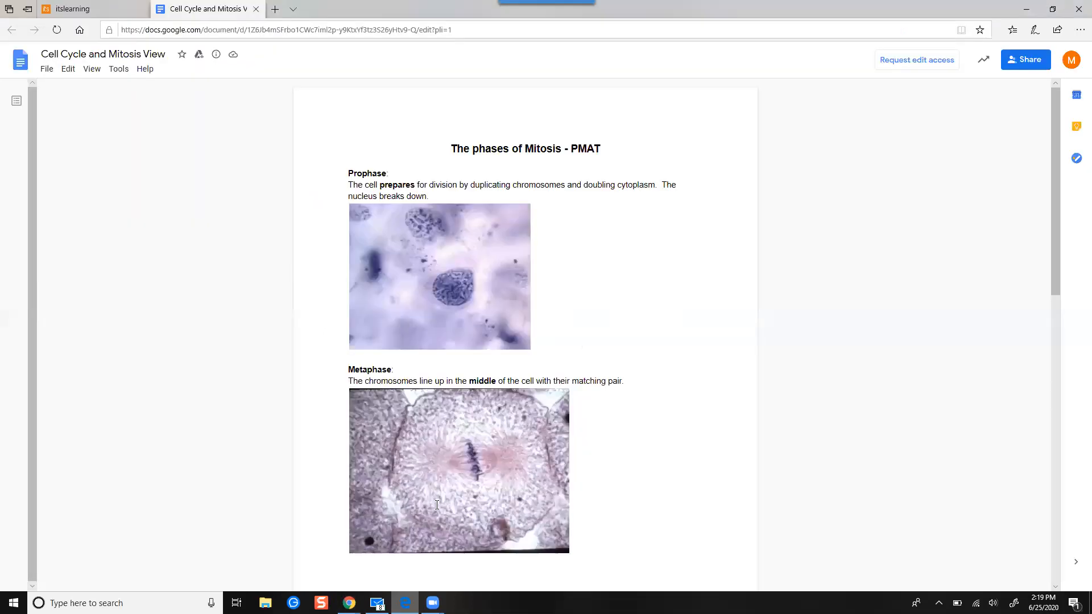
click(254, 10)
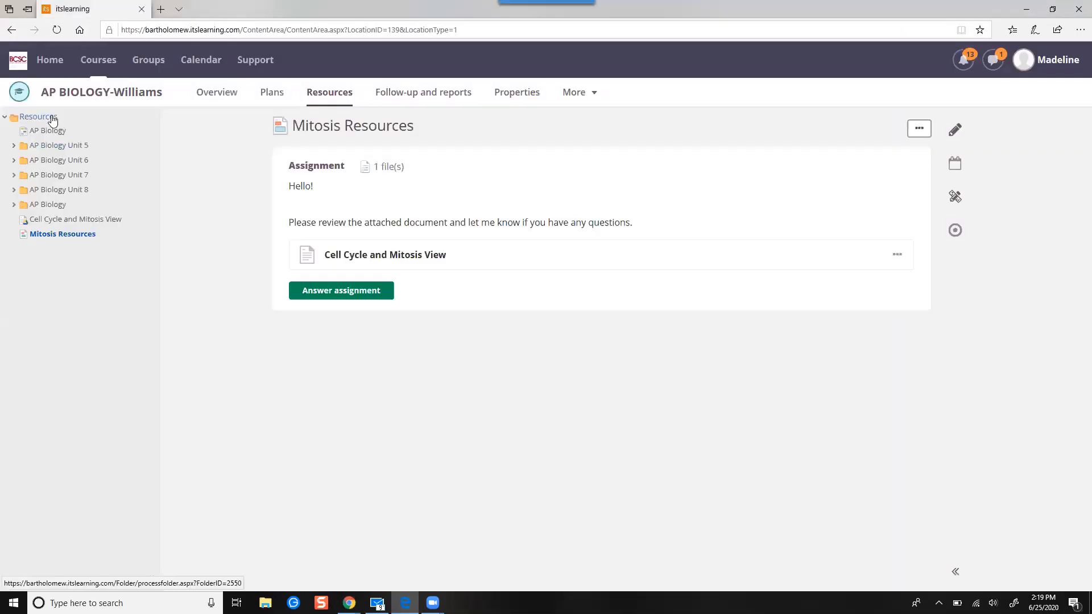
click(270, 101)
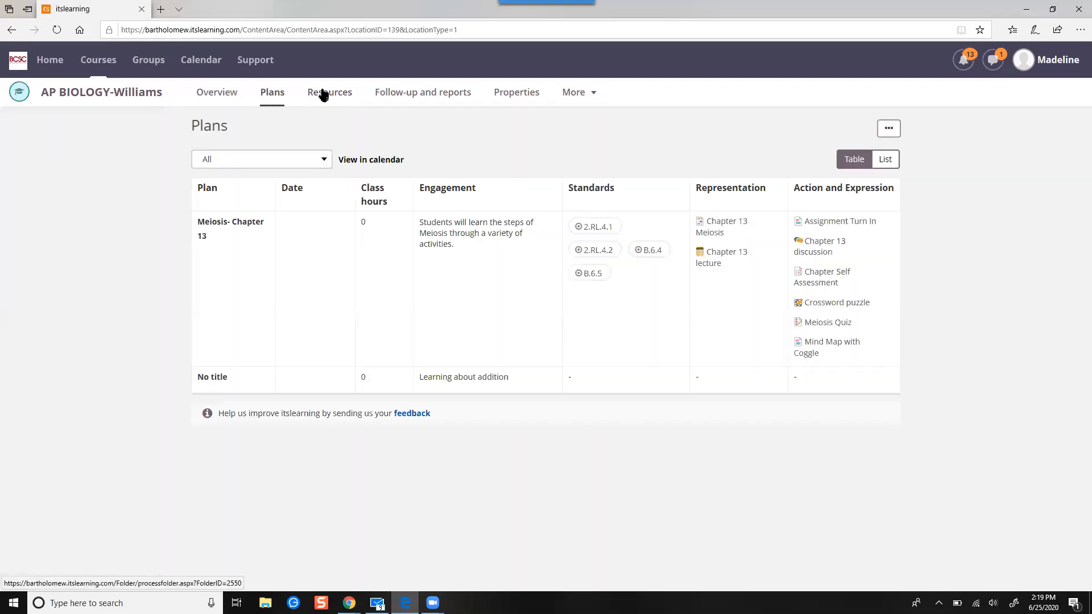
click(323, 94)
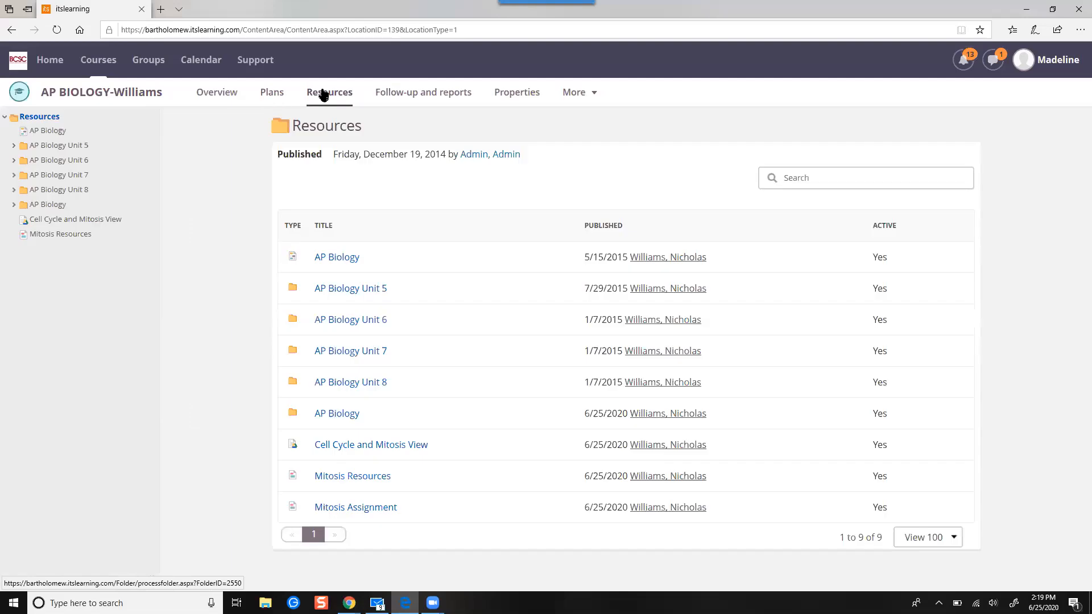
click(356, 510)
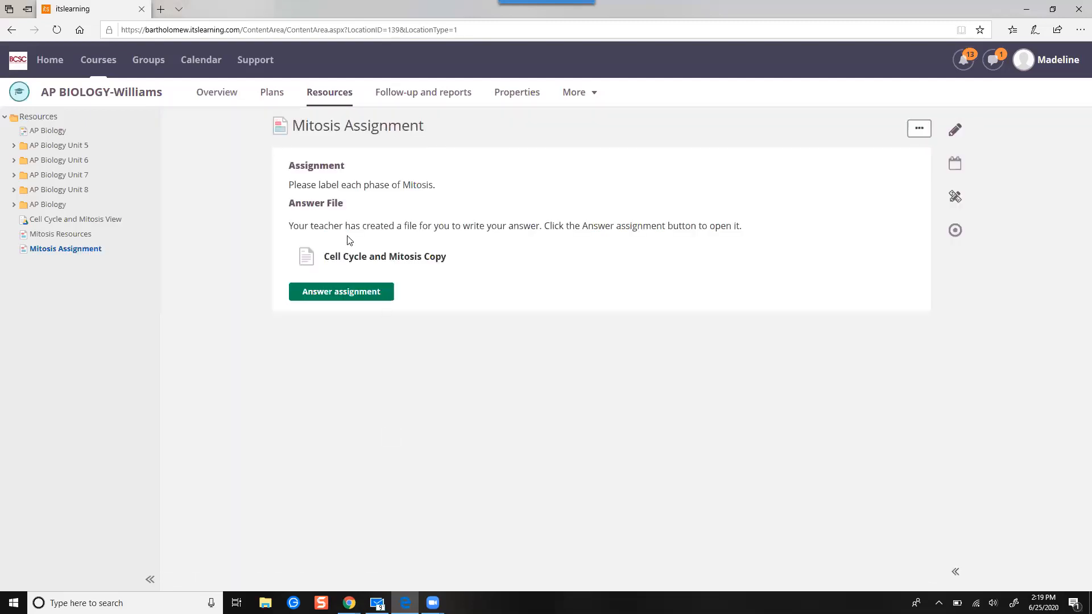
Look over the assignment description and attached file, and start answering the assignment to open the student's own document copy.
triple_click(386, 186)
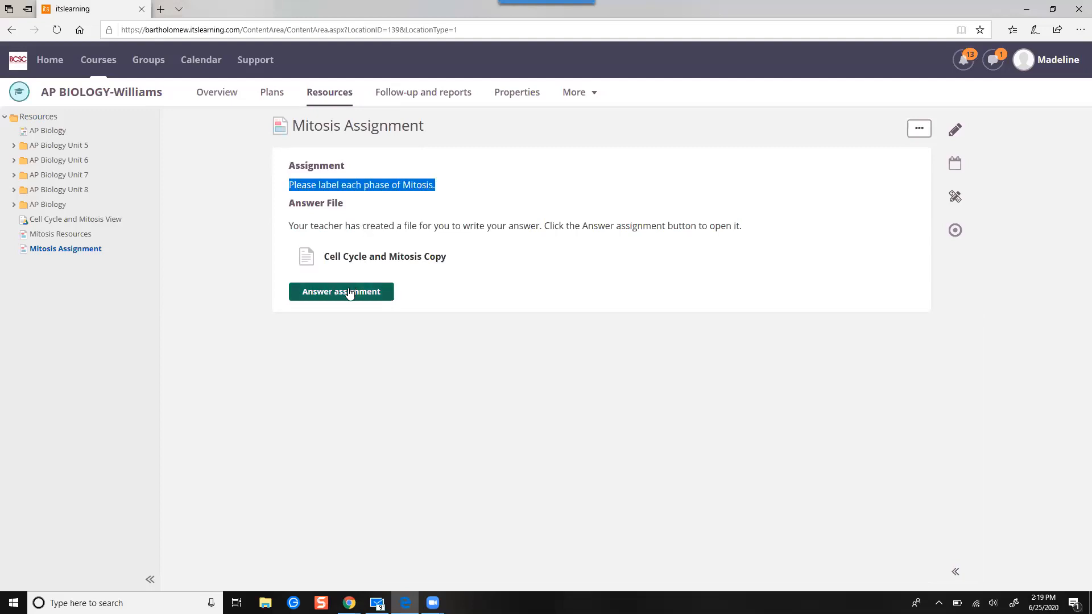
click(398, 257)
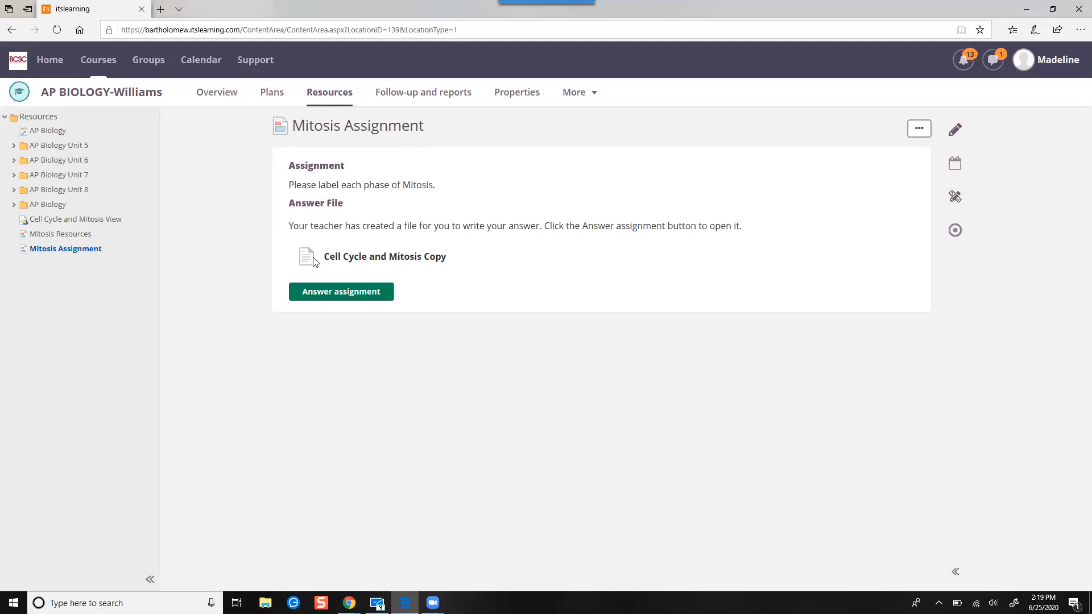
click(329, 293)
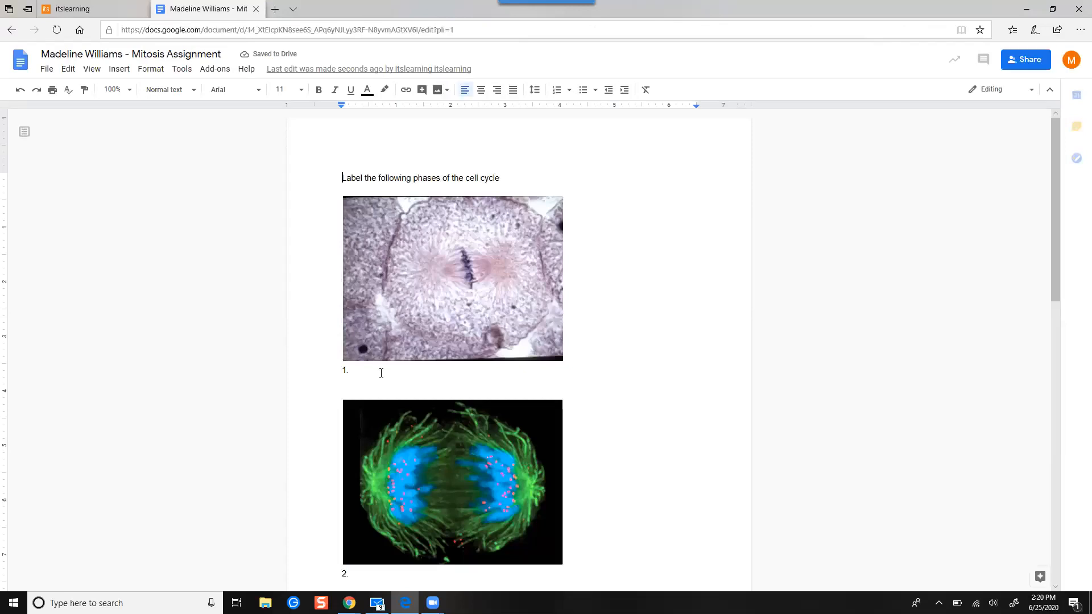
Label the first image "Metaphase" and the second image "Anaphase" in the student's document.
click(381, 372)
double_click(381, 373)
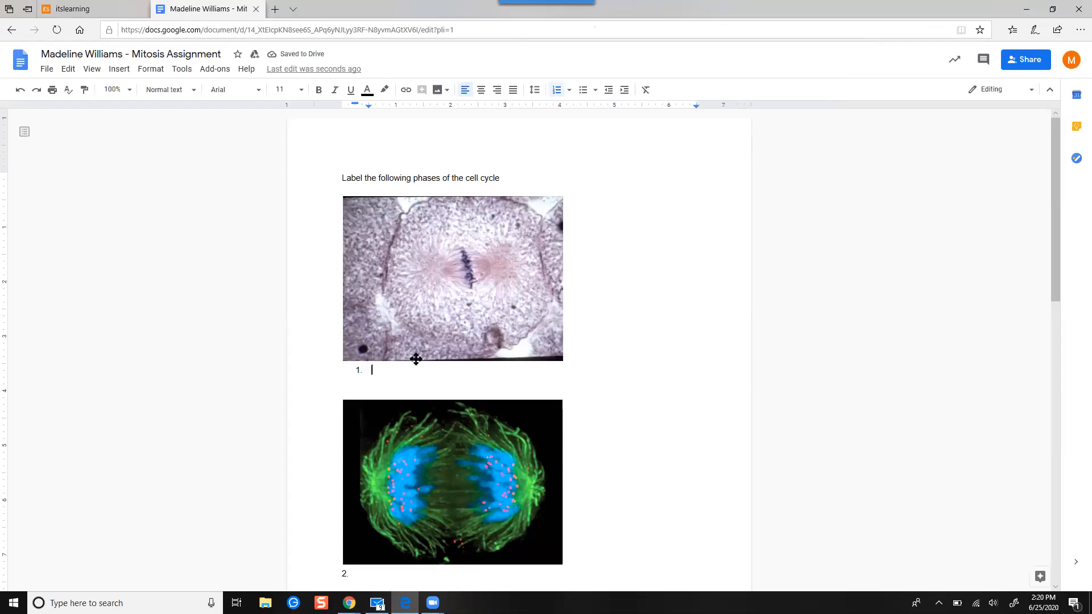
text(Metaphase)
scroll(468, 310, down, 4)
click(442, 351)
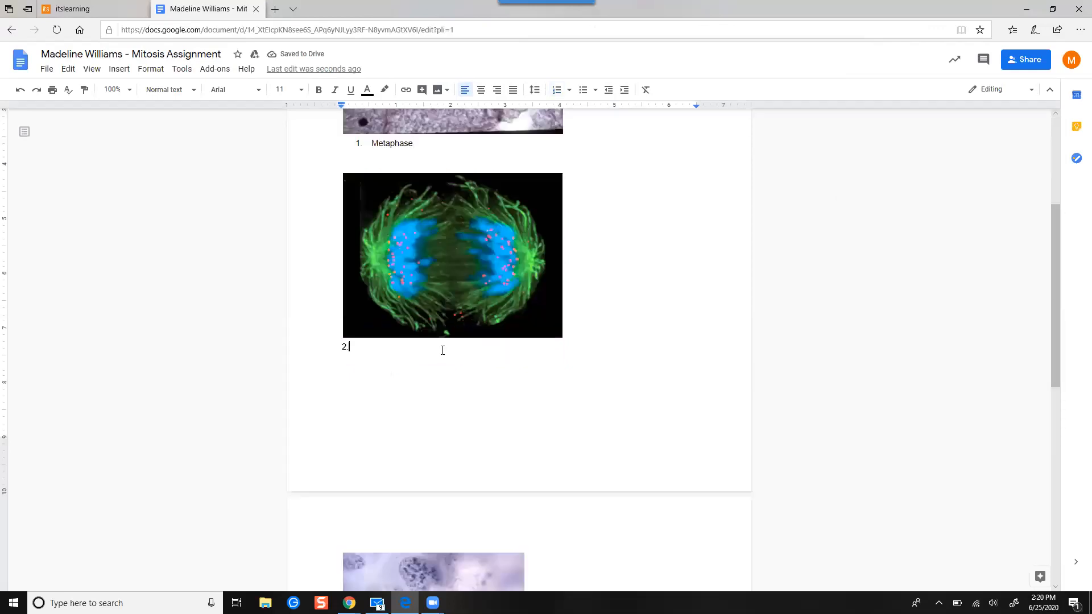
text(Anaphase)
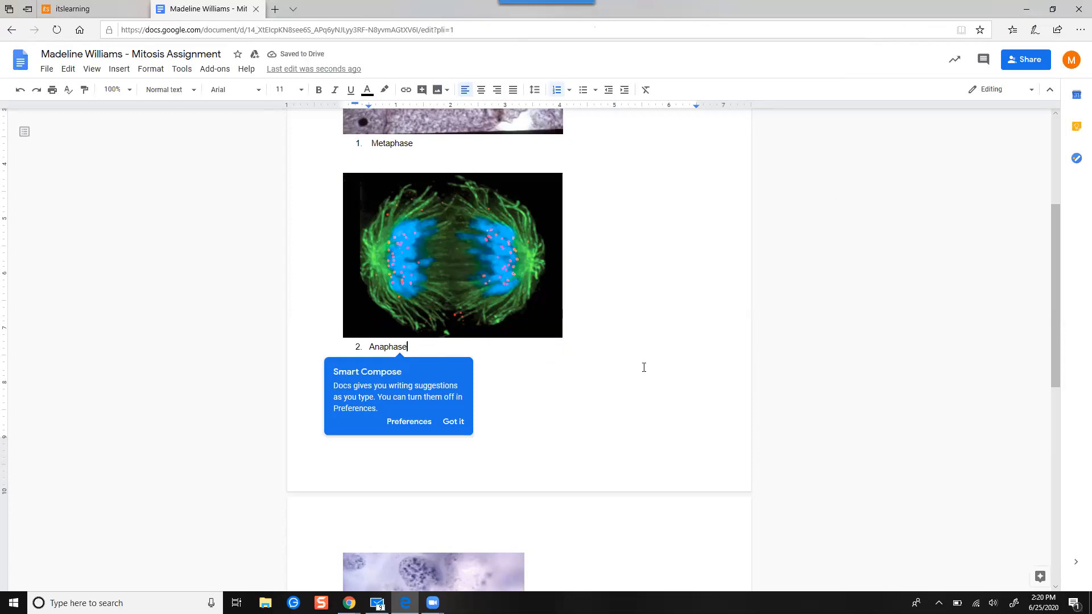
Dismiss the Smart Compose tip, and label the third image "Prophase" and the fourth image "Telophase".
scroll(644, 367, down, 4)
click(454, 494)
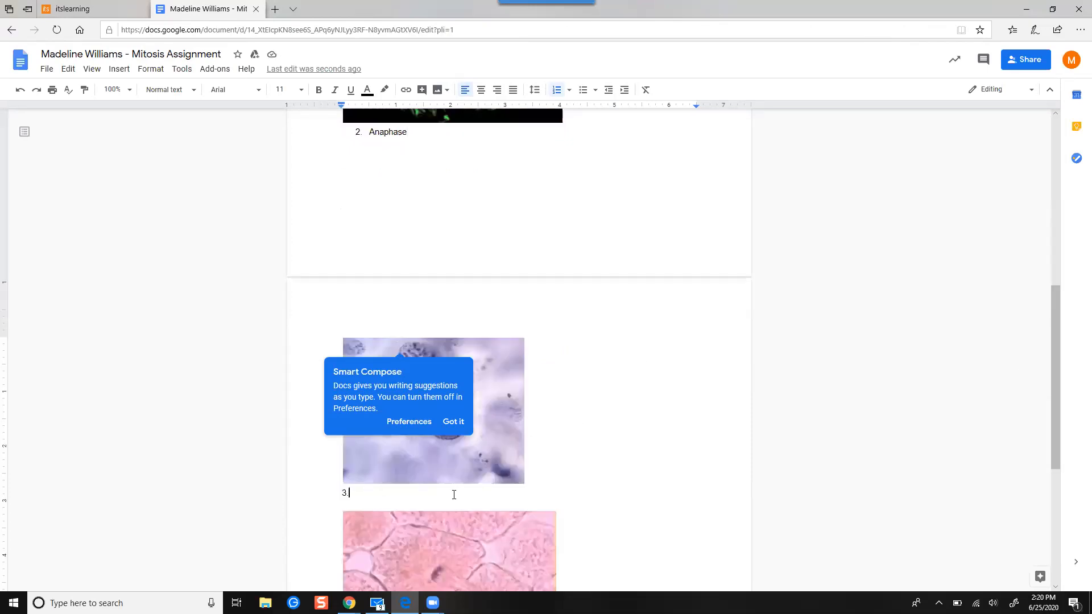
click(452, 424)
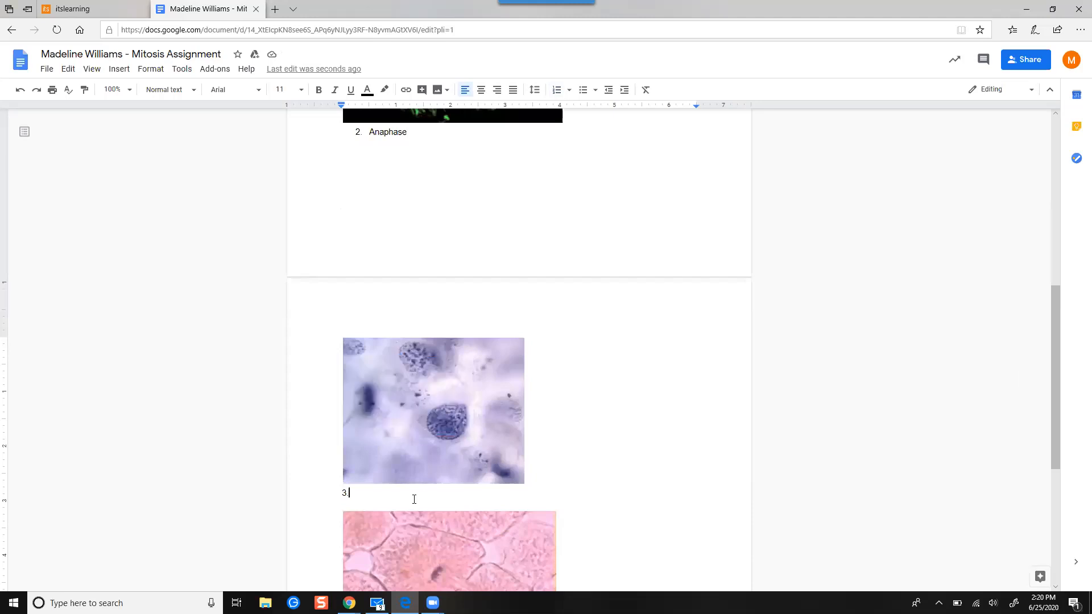
text(Prophase)
scroll(421, 480, down, 4)
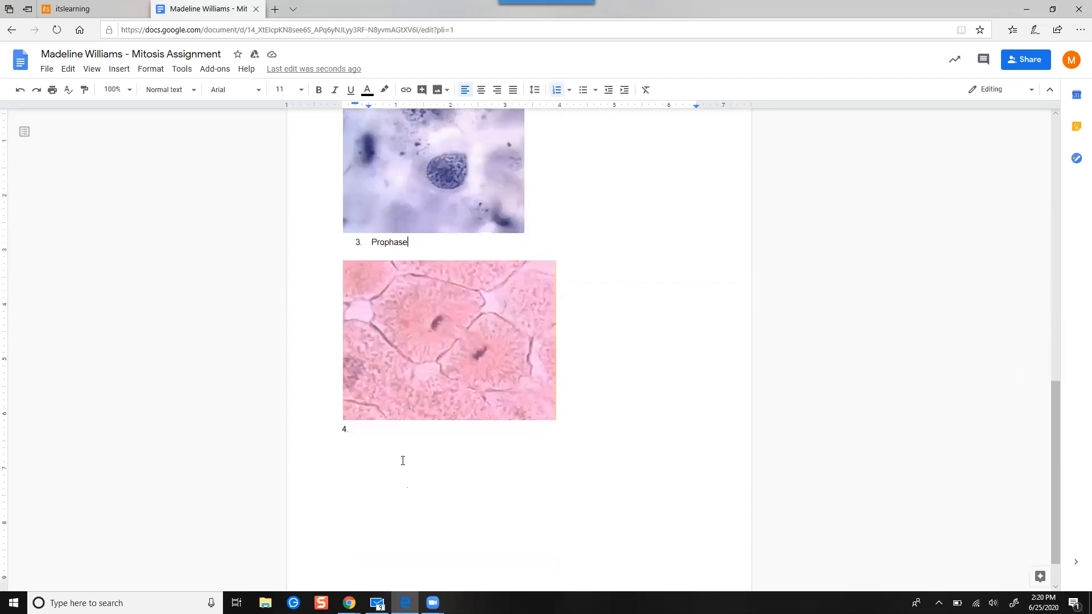
click(389, 434)
text(. Telophase)
key(BackSpace)
key(BackSpace)
key(BackSpace)
key(BackSpace)
key(BackSpace)
key(BackSpace)
text(phase)
Go back to the start of the document, return to the itslearning assignment and submit the student's answer.
key(ctrl+Home)
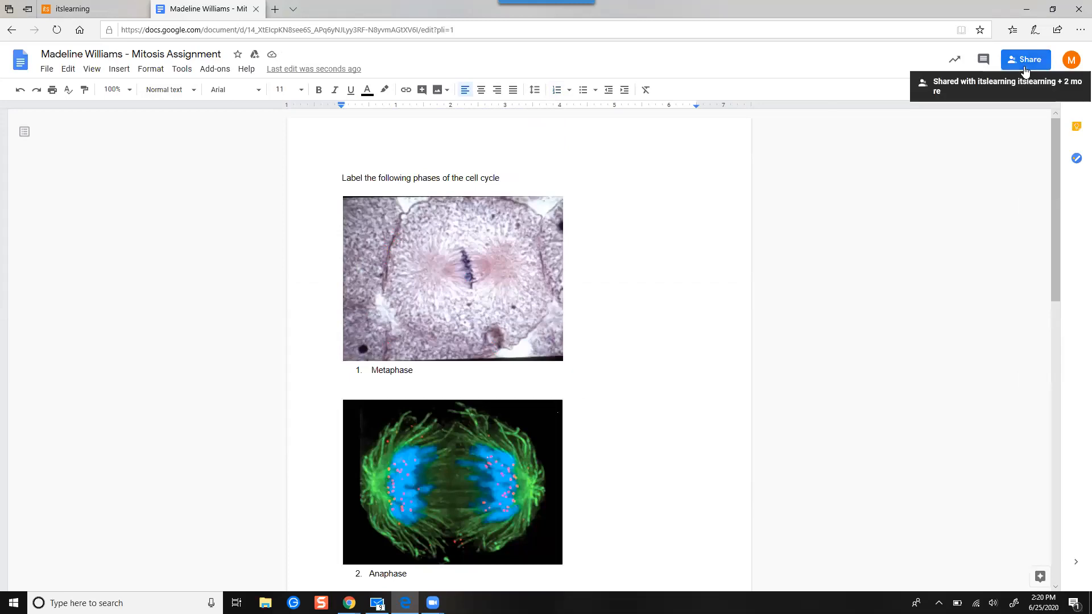
click(95, 6)
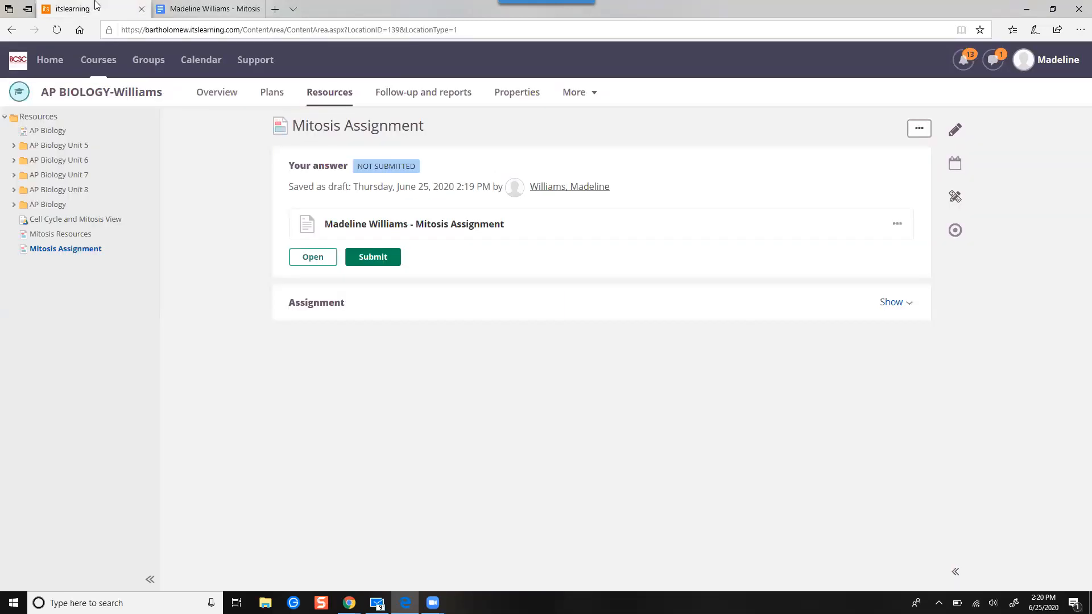
click(376, 259)
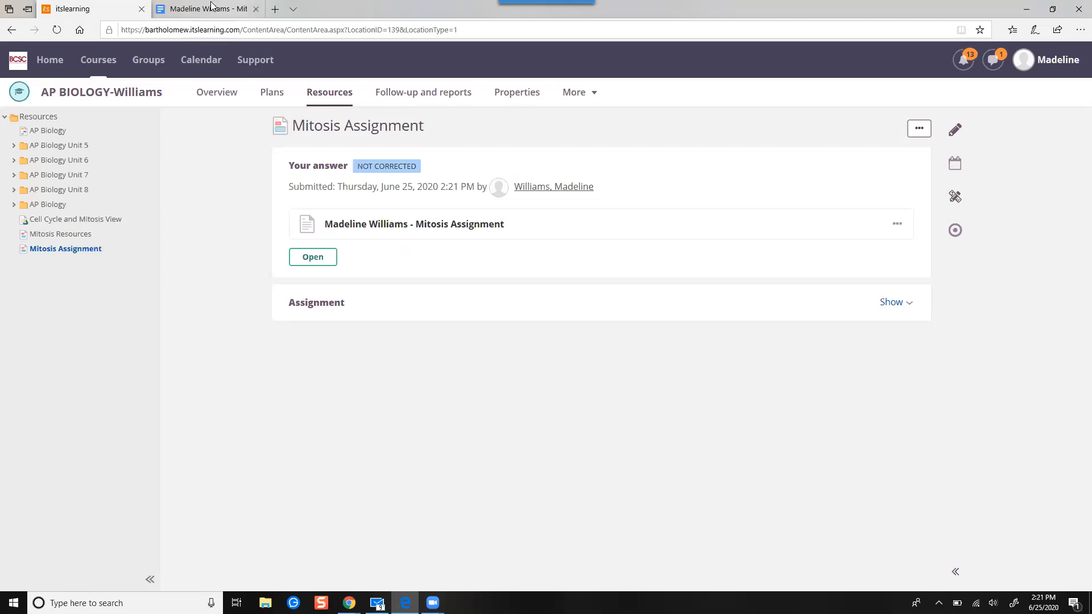
Switch to the teacher's Chrome window, refresh the Mitosis Assignment answers and open the student's submission, dismissing the Google Docs tip.
mouse_move(212, 4)
mouse_move(349, 603)
click(408, 547)
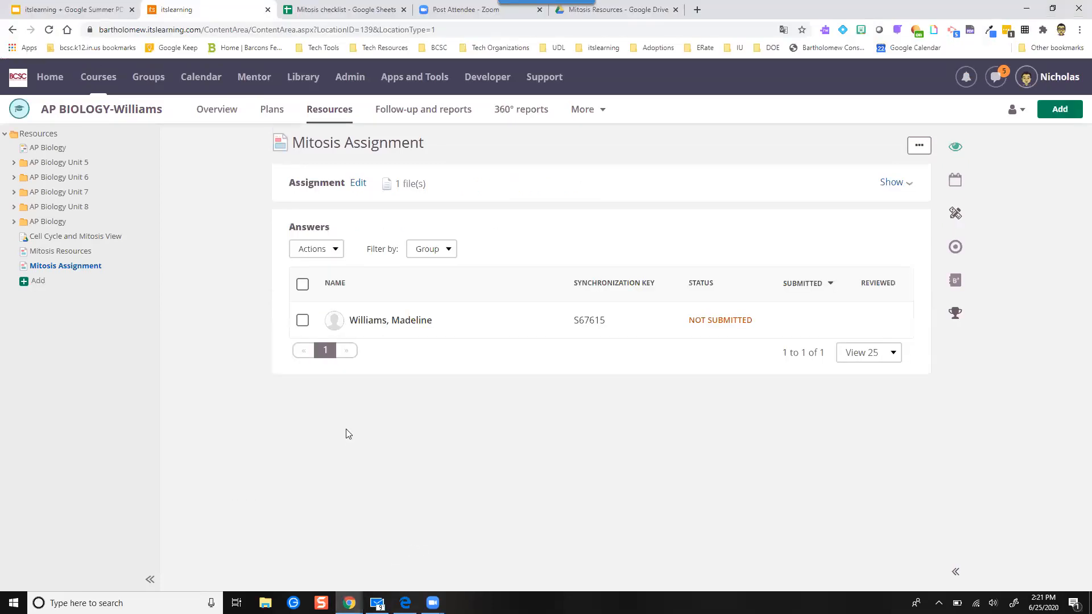
click(73, 252)
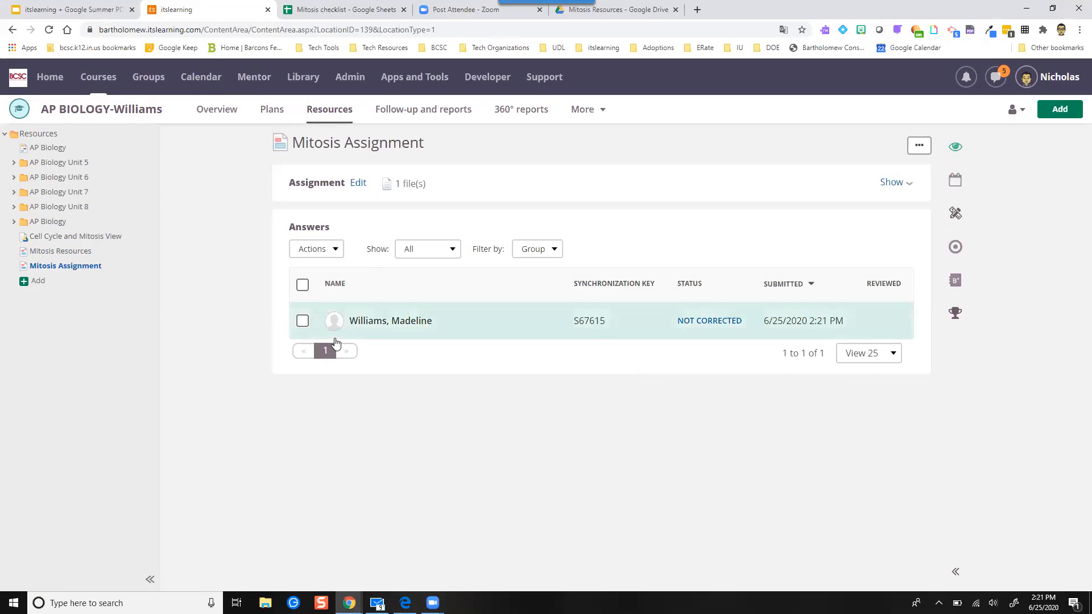
click(705, 324)
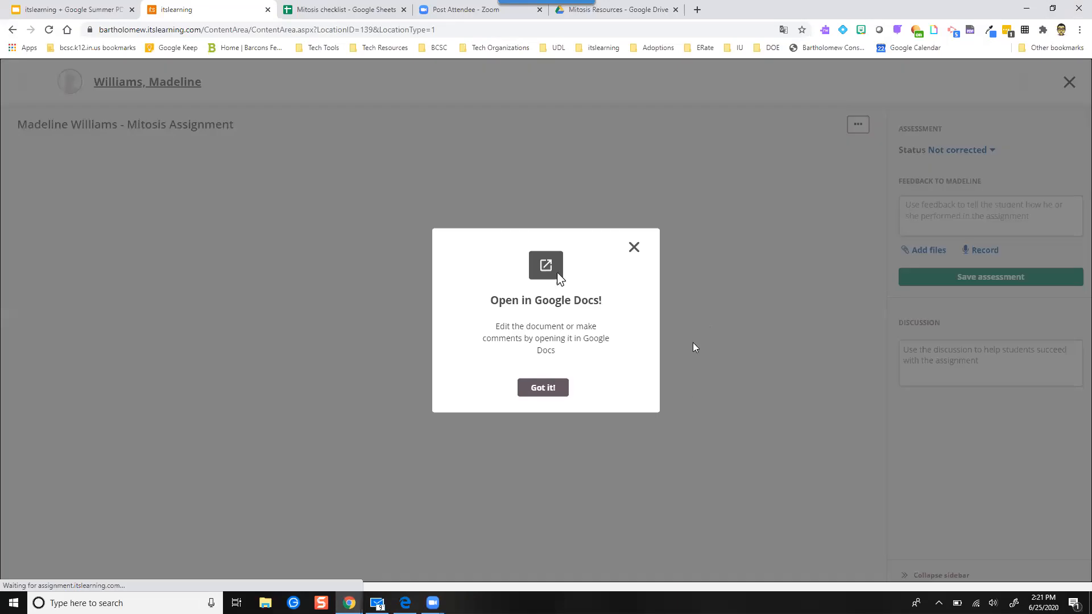
click(537, 388)
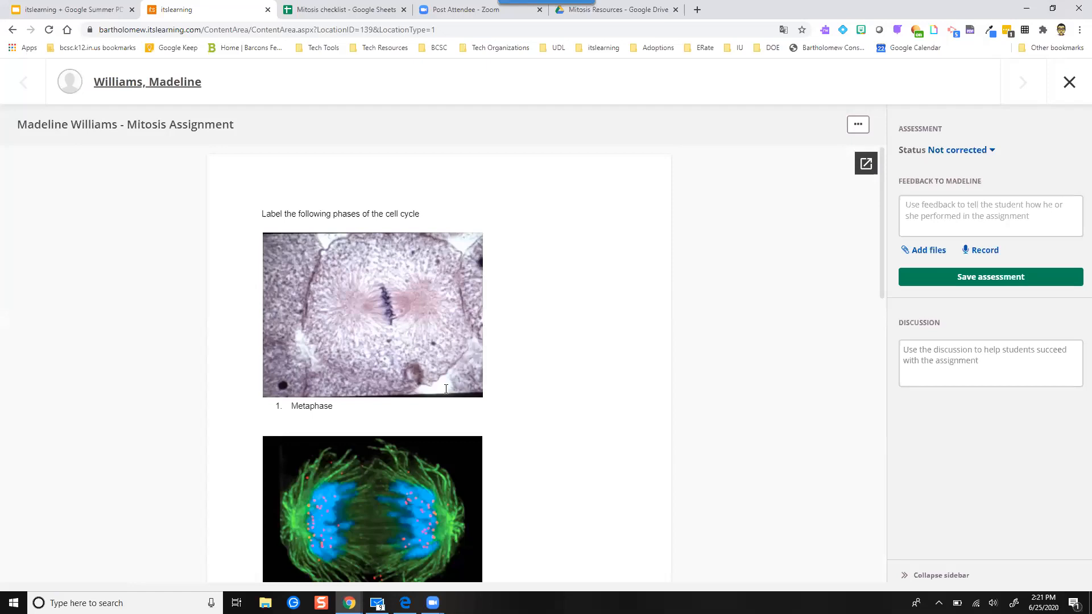
Review the phase labels under all the images in the student's submitted document.
scroll(395, 404, down, 2)
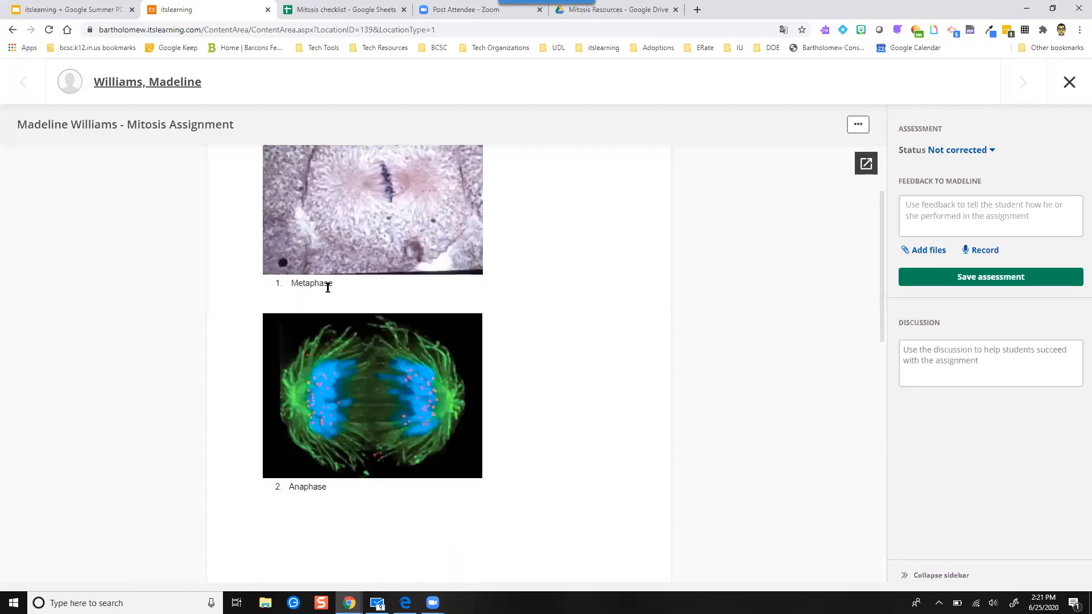
double_click(327, 285)
double_click(311, 487)
scroll(310, 491, down, 2)
scroll(311, 492, down, 8)
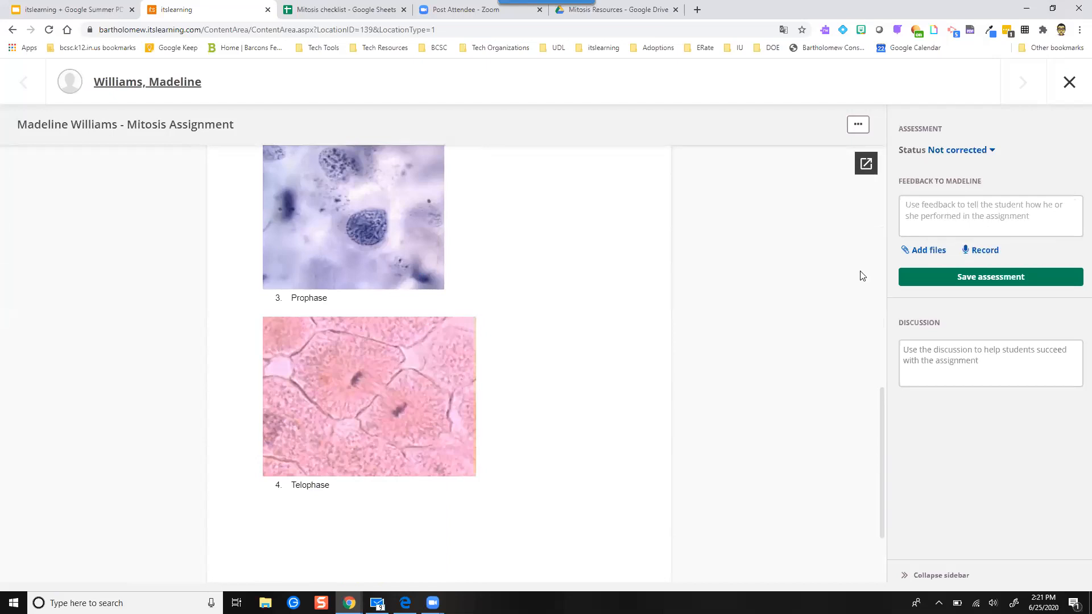
scroll(861, 275, down, 1)
scroll(862, 276, up, 5)
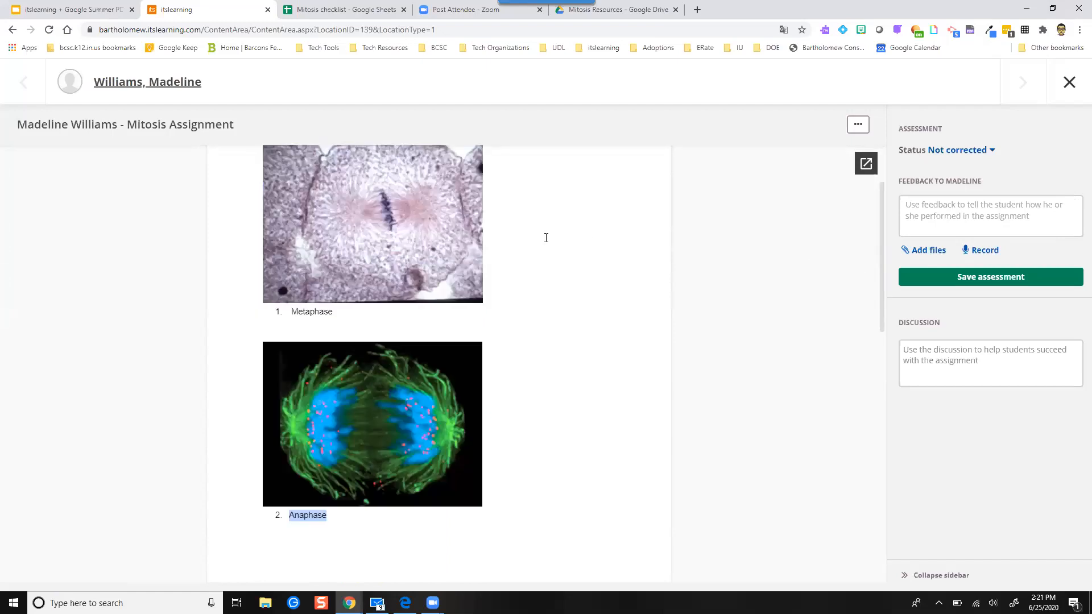
Set the submission's assessment status to Satisfactory and save the assessment.
click(967, 151)
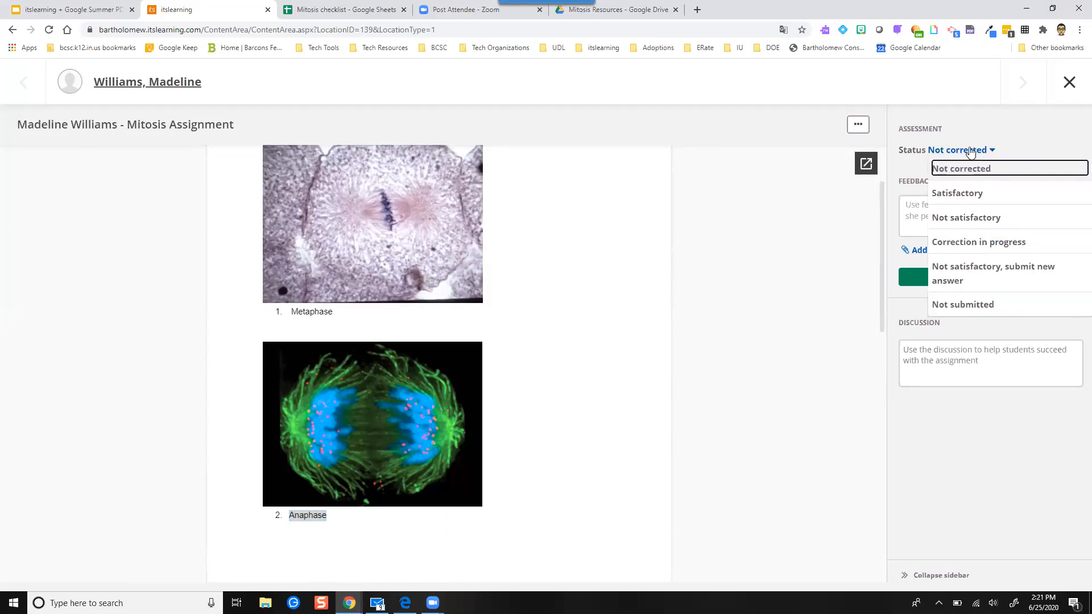
click(955, 194)
click(943, 277)
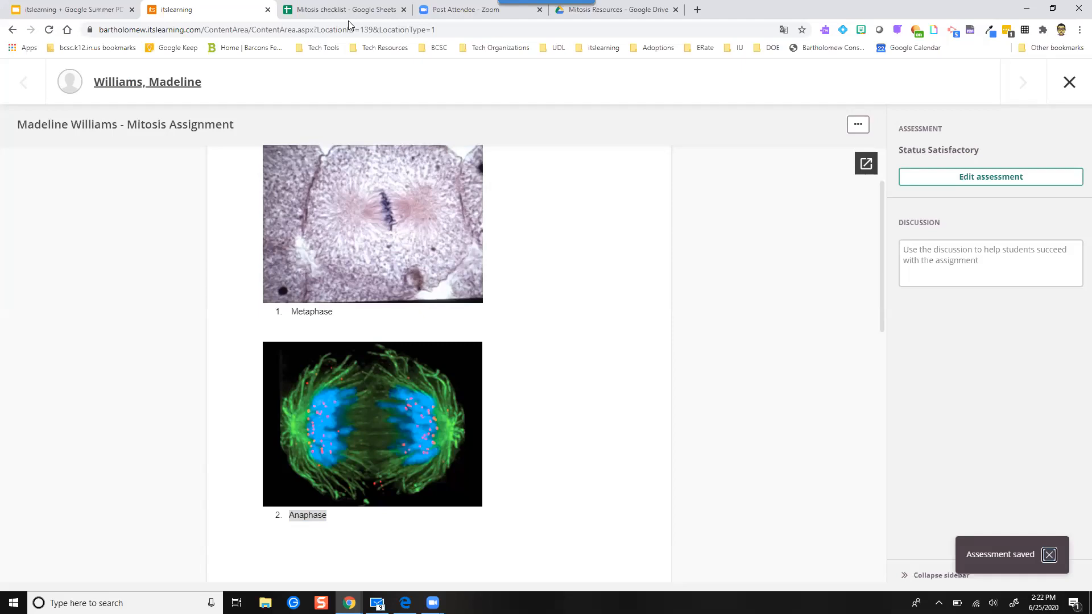
In Google Drive's shared items, open the Answers folder inside Mitosis Assignment and view the student's document.
click(617, 10)
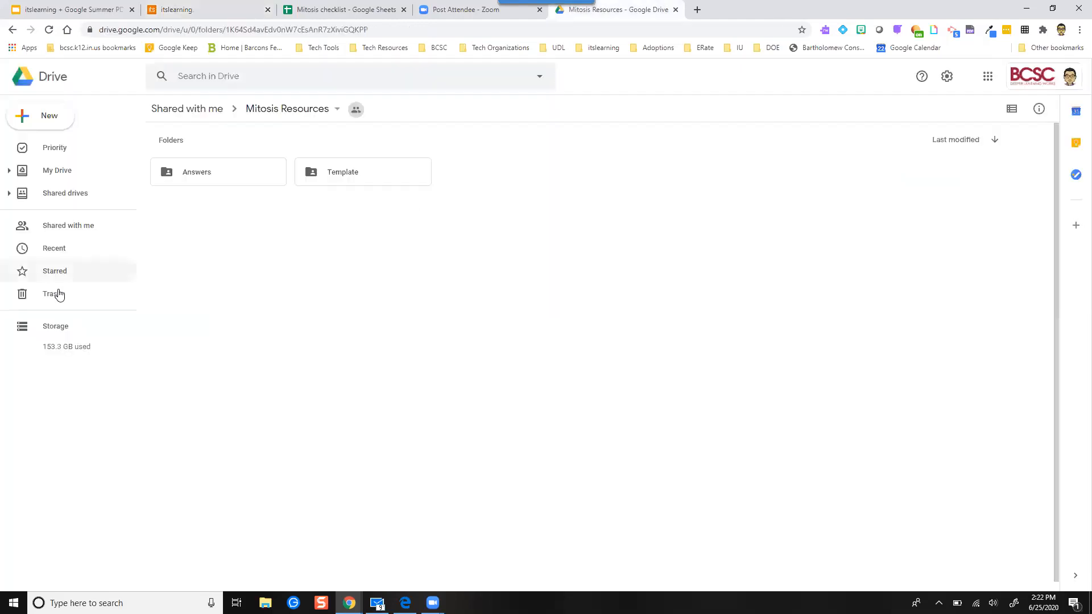
click(55, 228)
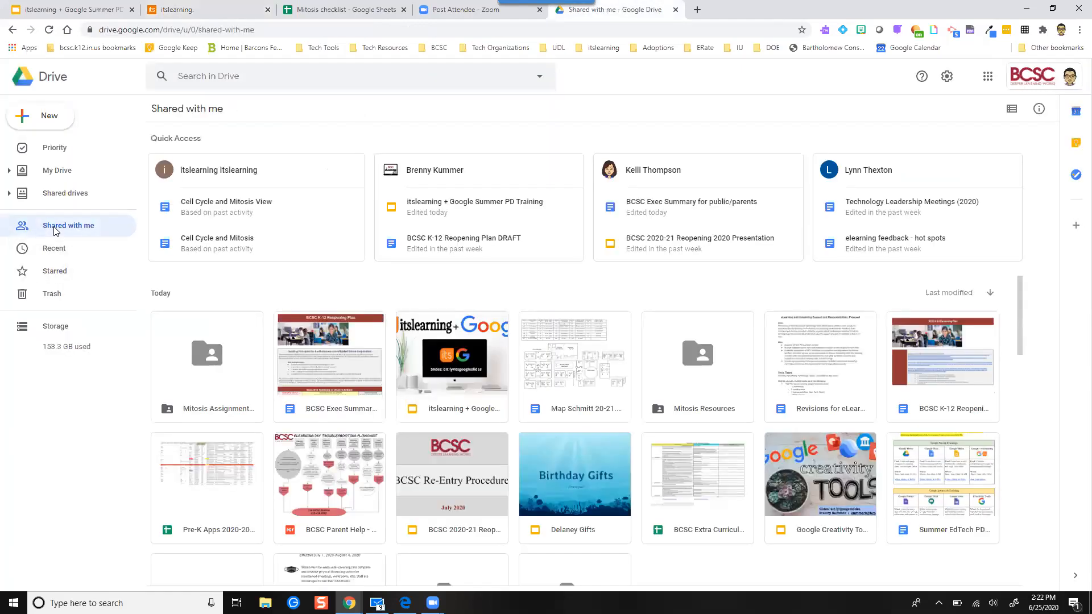
double_click(215, 376)
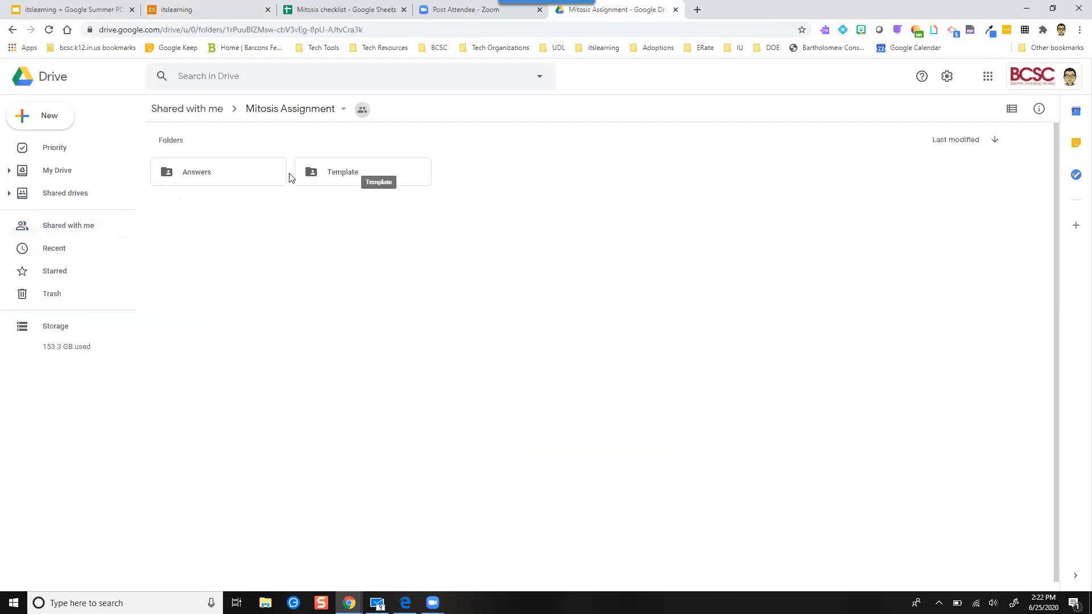
double_click(232, 178)
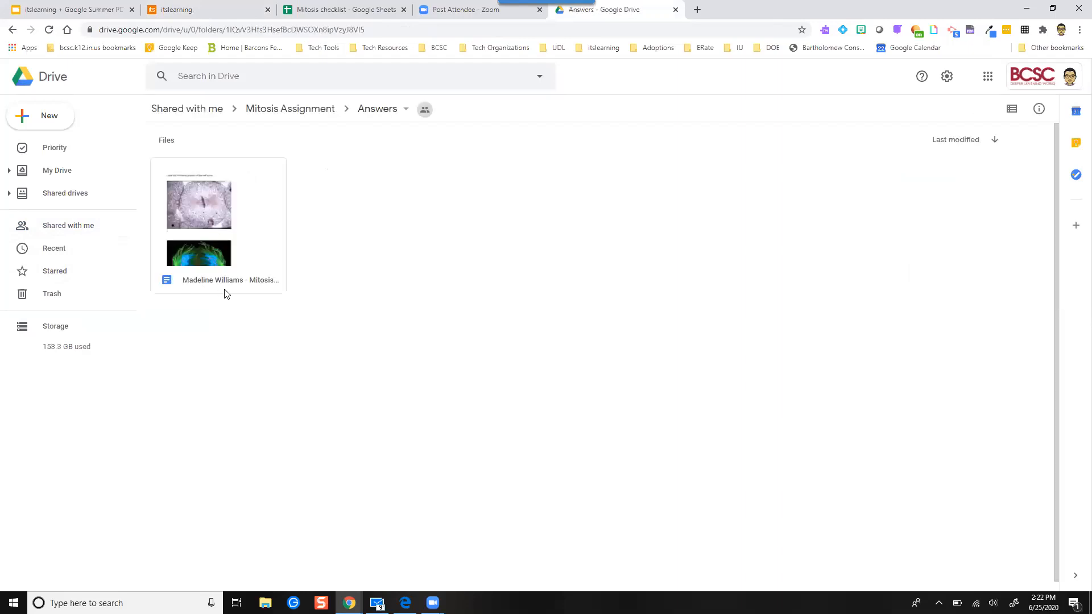
double_click(272, 238)
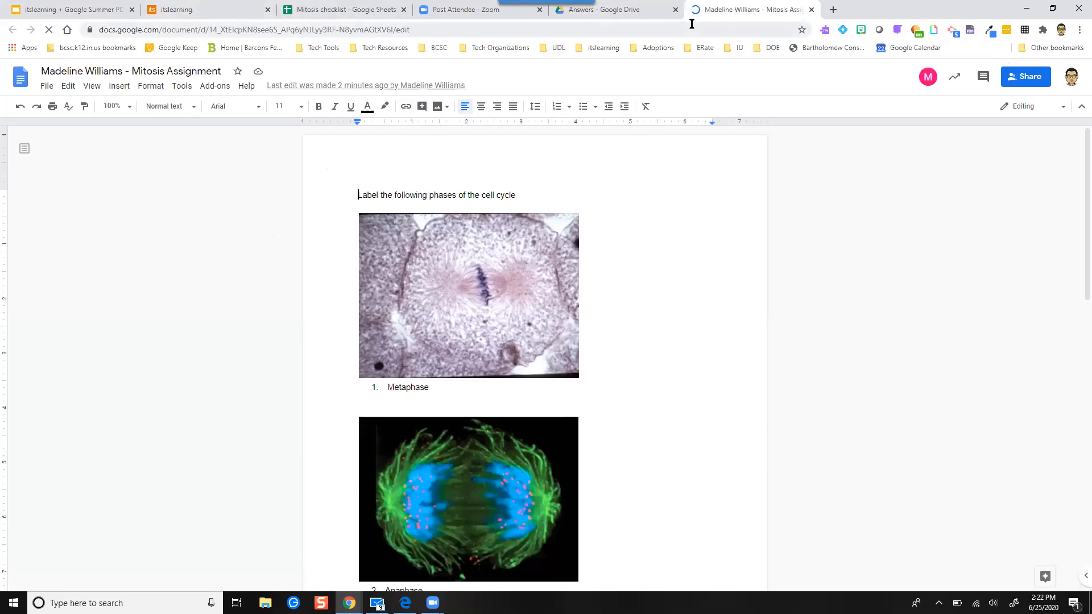
Return to Google Drive and view the list of items shared with the teacher.
click(669, 21)
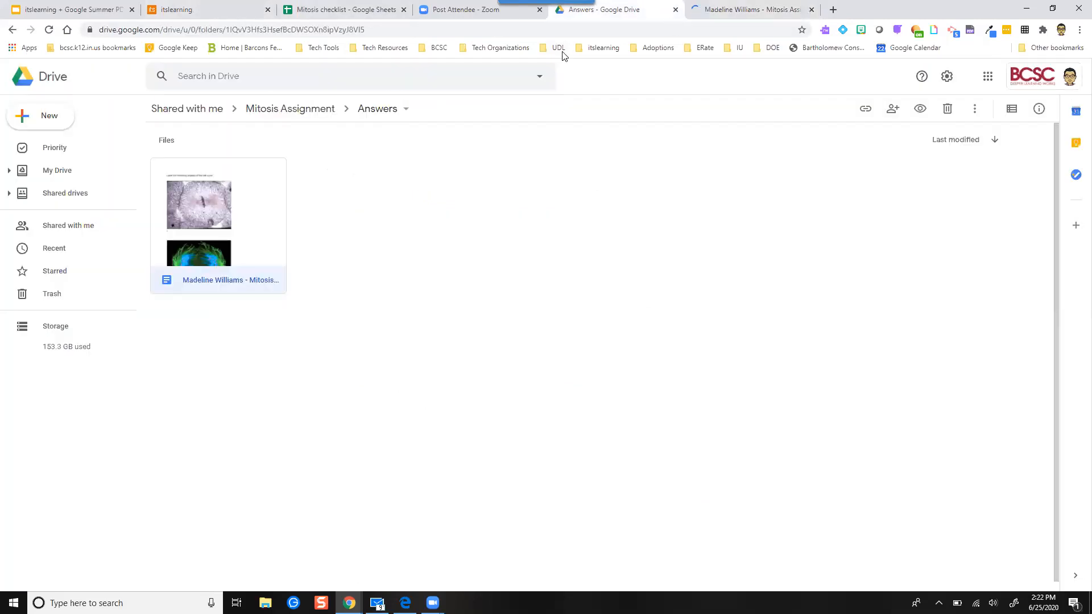
click(67, 228)
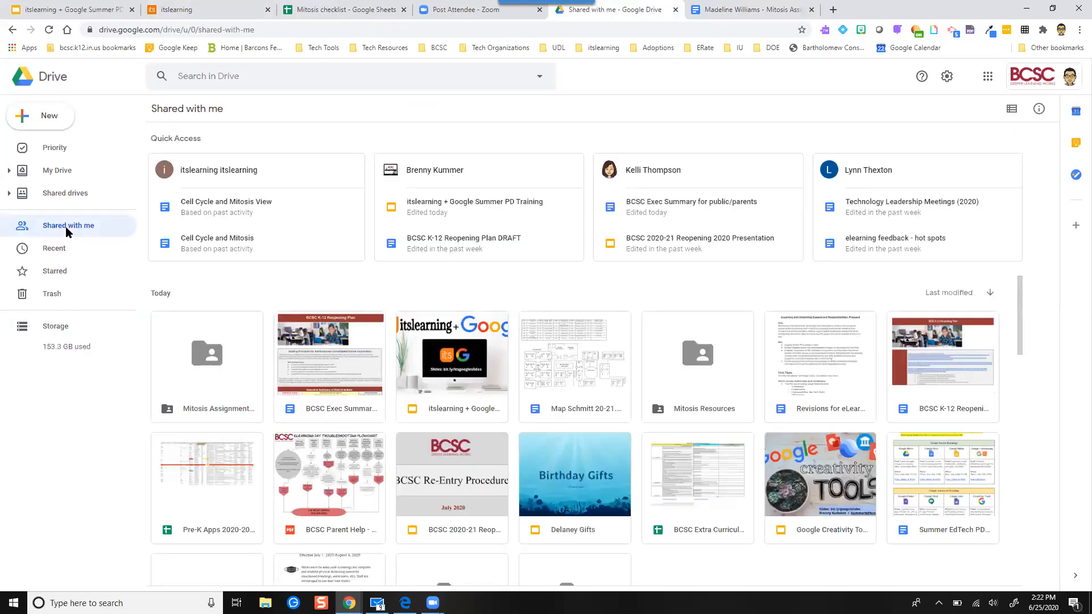
click(614, 400)
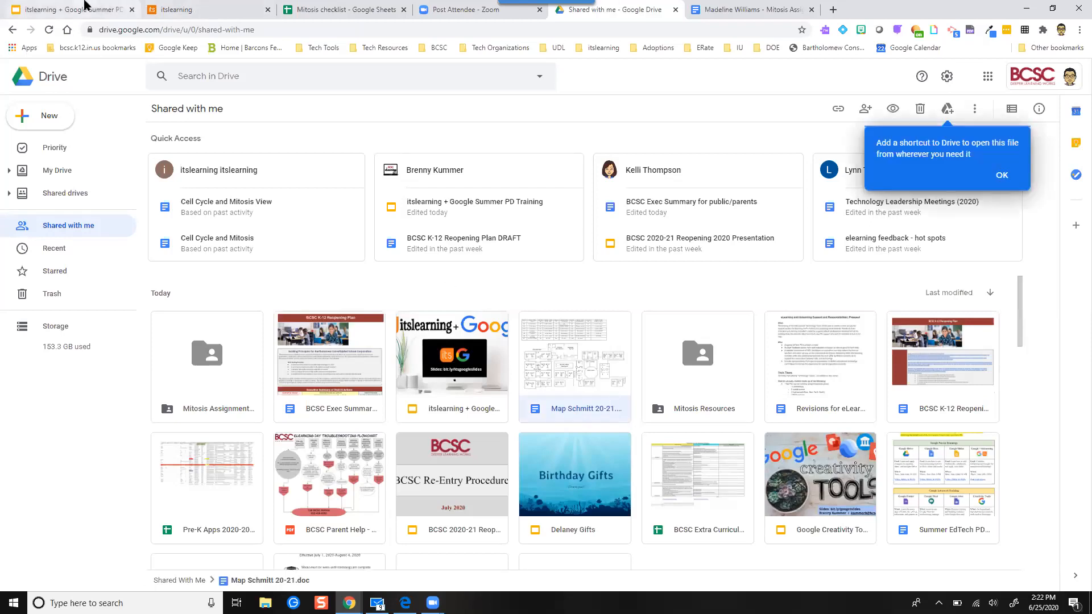
Switch to the itslearning + Google Summer PD Training presentation and advance to the slide "Make Copy Option: Automatically Saves in Drive".
click(85, 8)
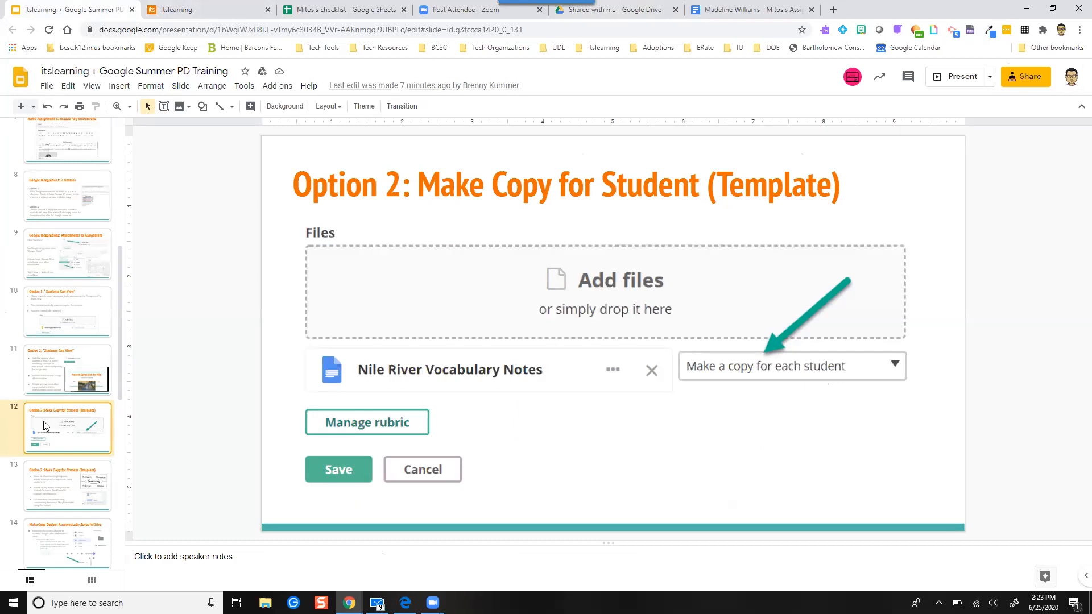
key(Down)
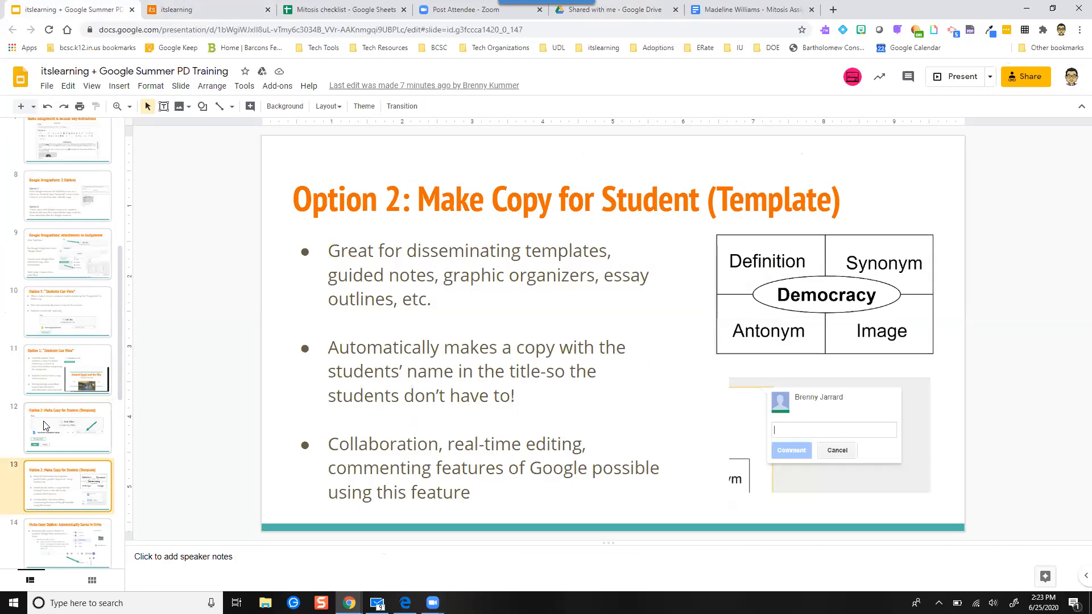
key(Down)
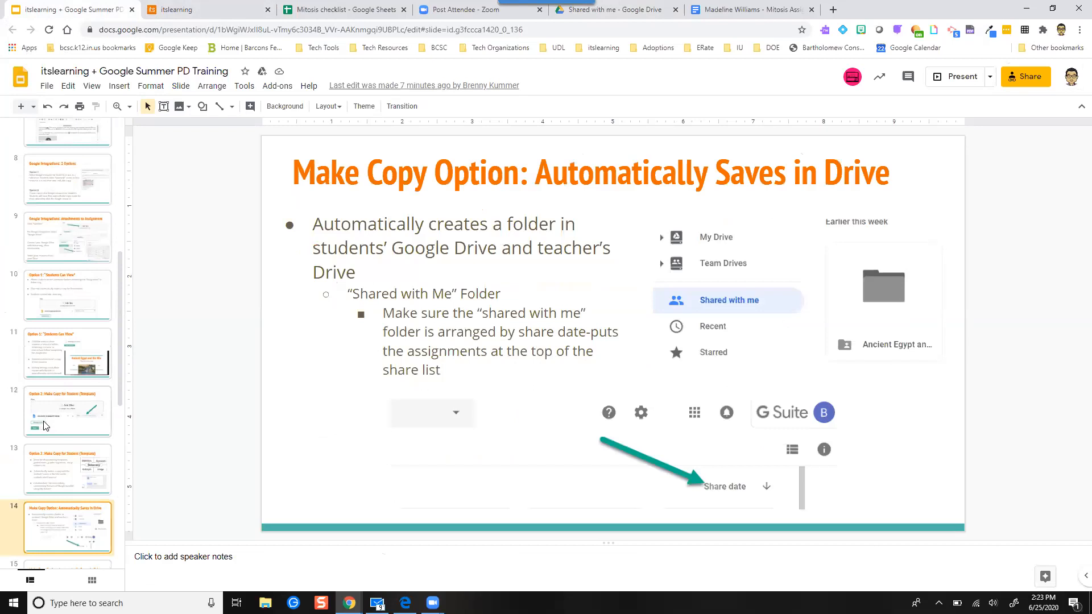